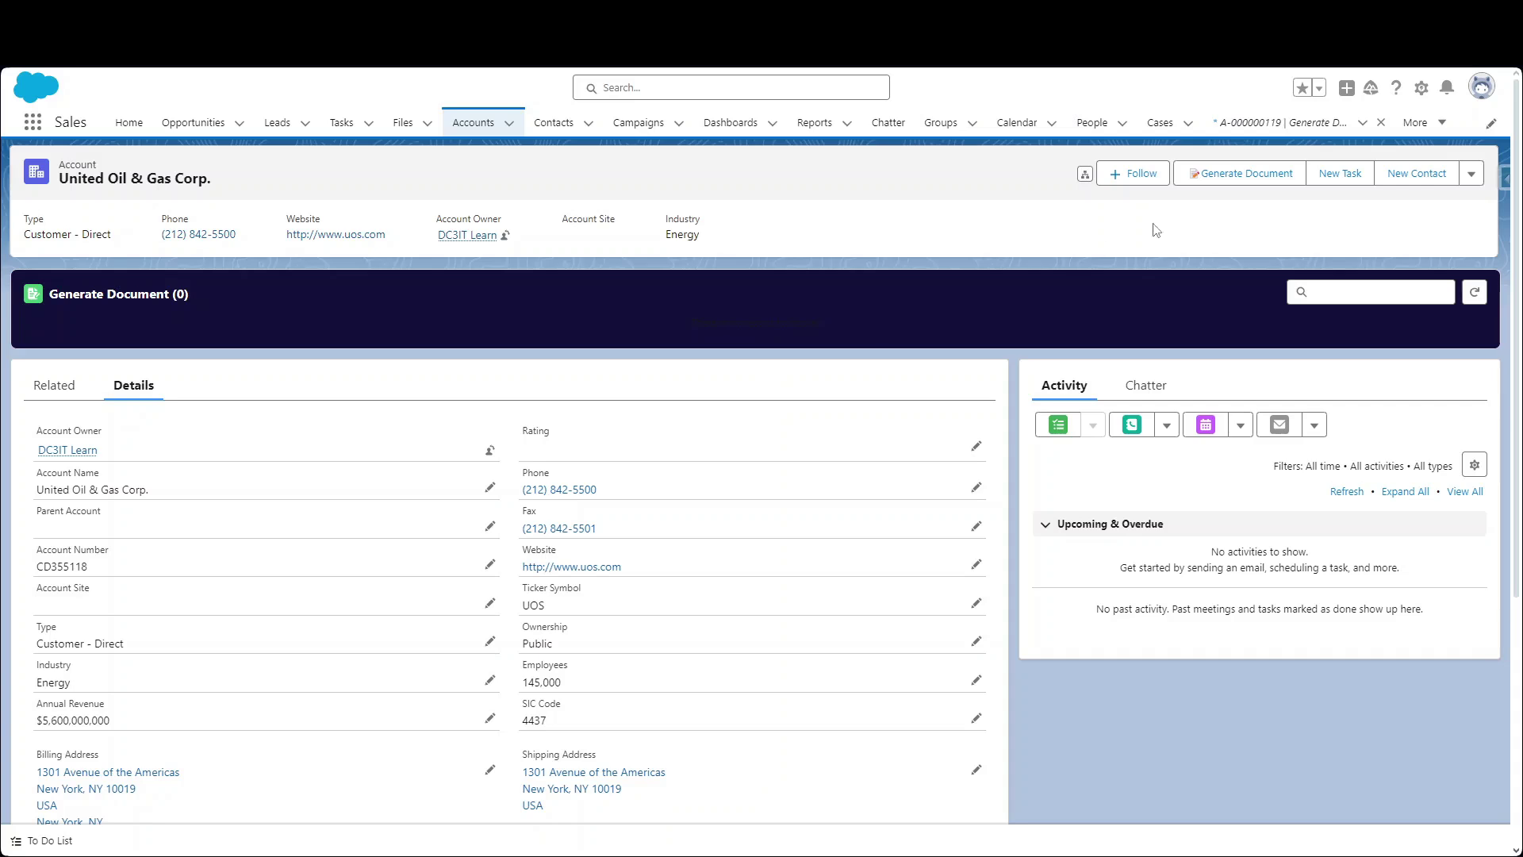
{"action": "left_click", "coordinate": [1231, 176]}
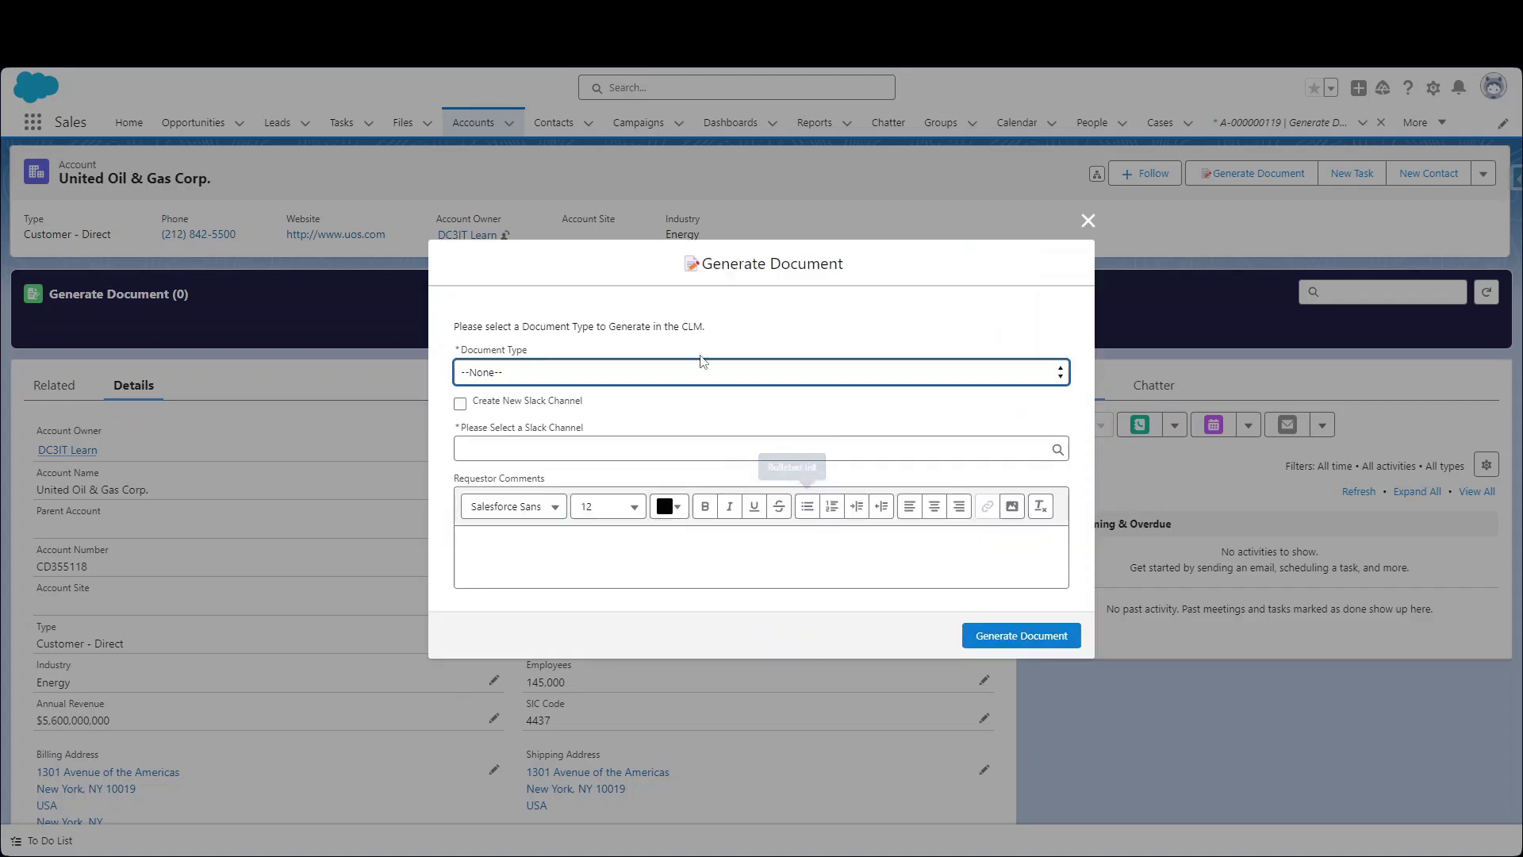
{"action": "left_click", "coordinate": [631, 382]}
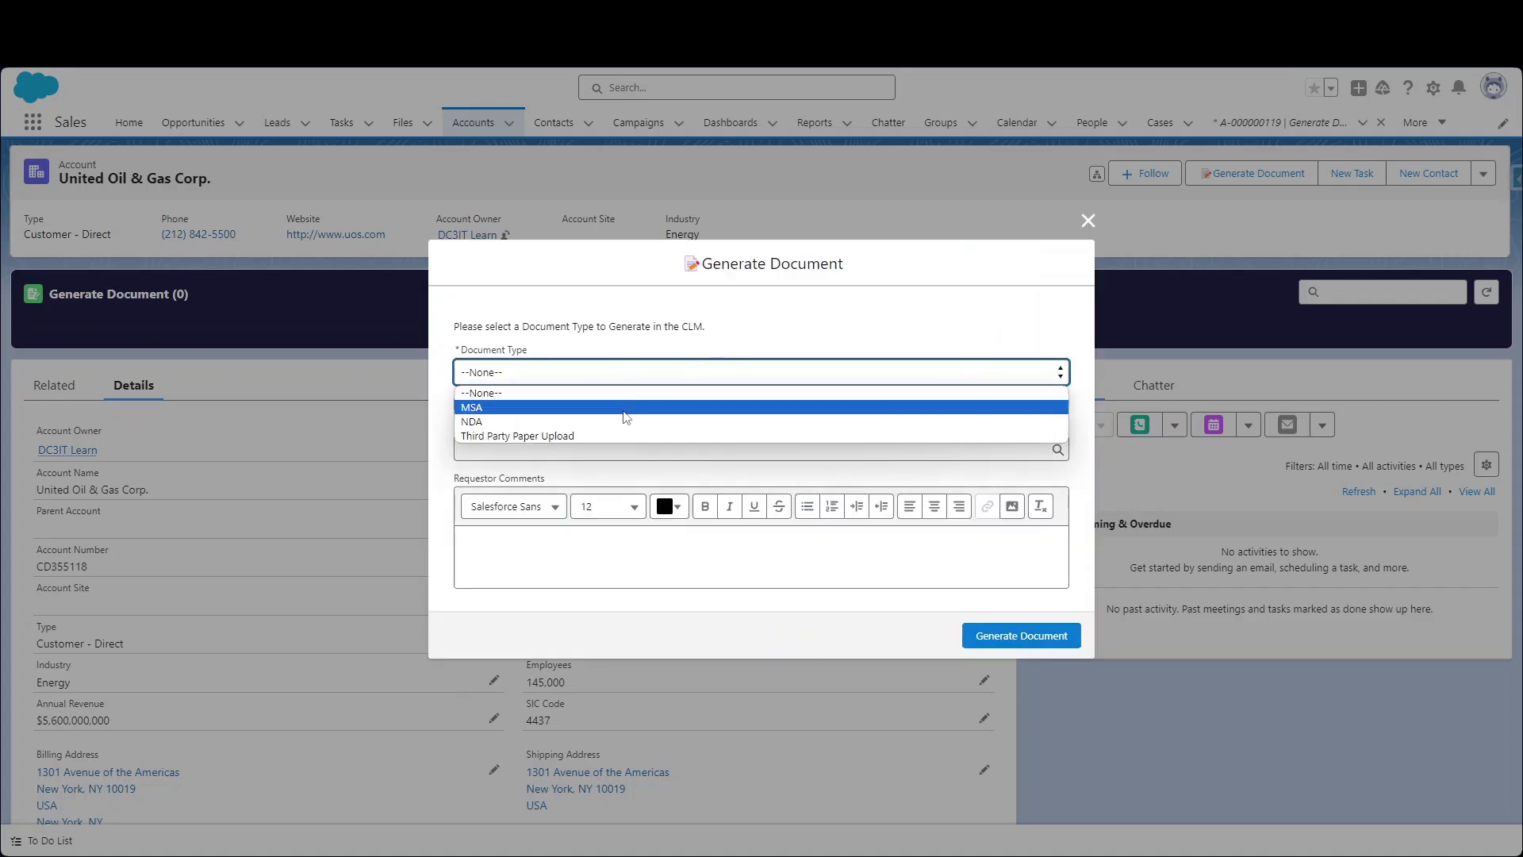
{"action": "left_click", "coordinate": [626, 407]}
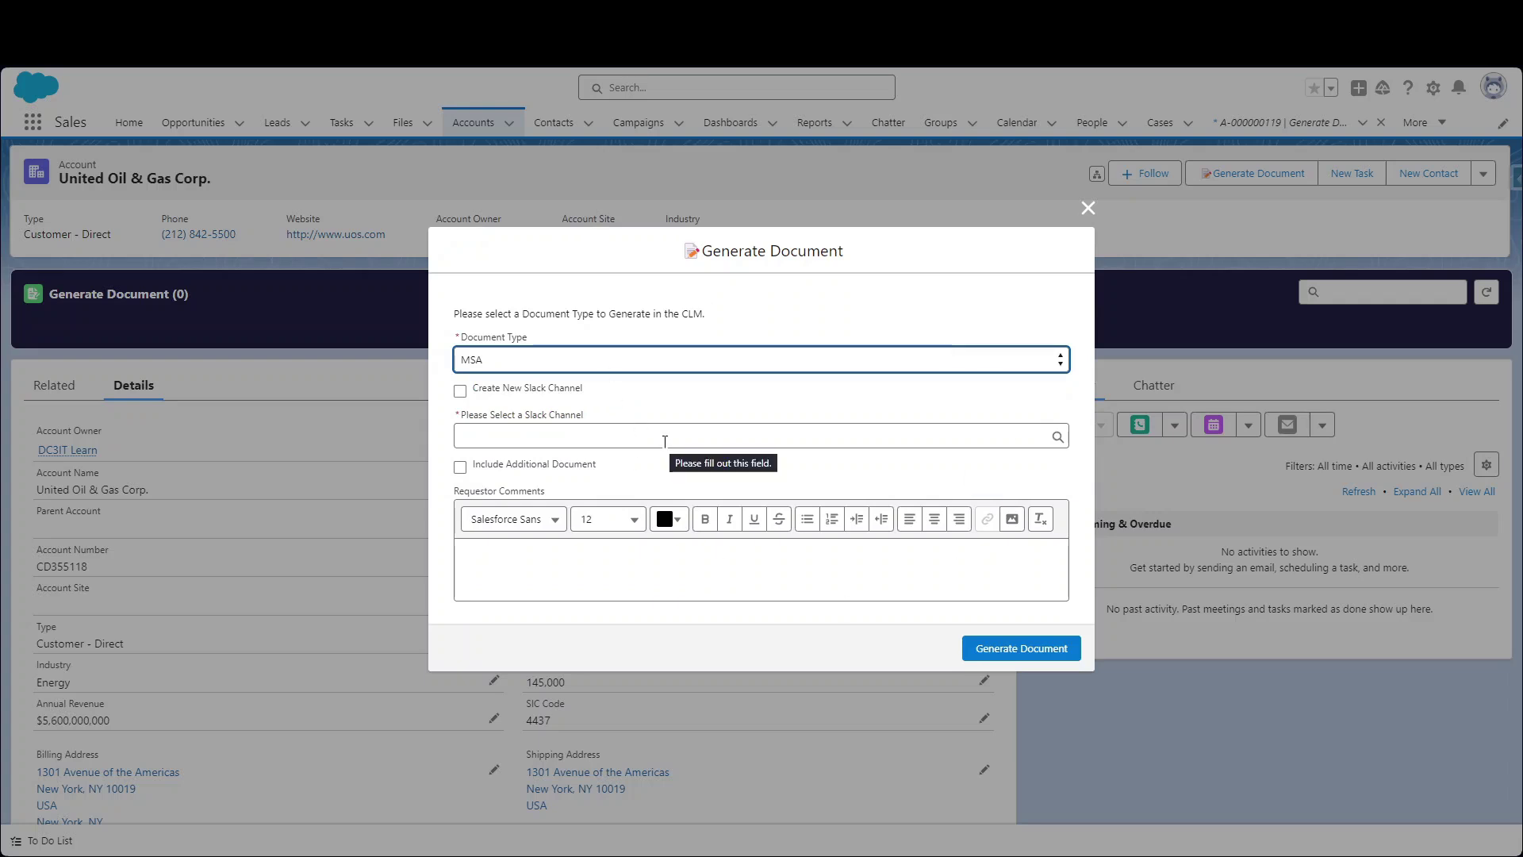
{"action": "left_click", "coordinate": [460, 391]}
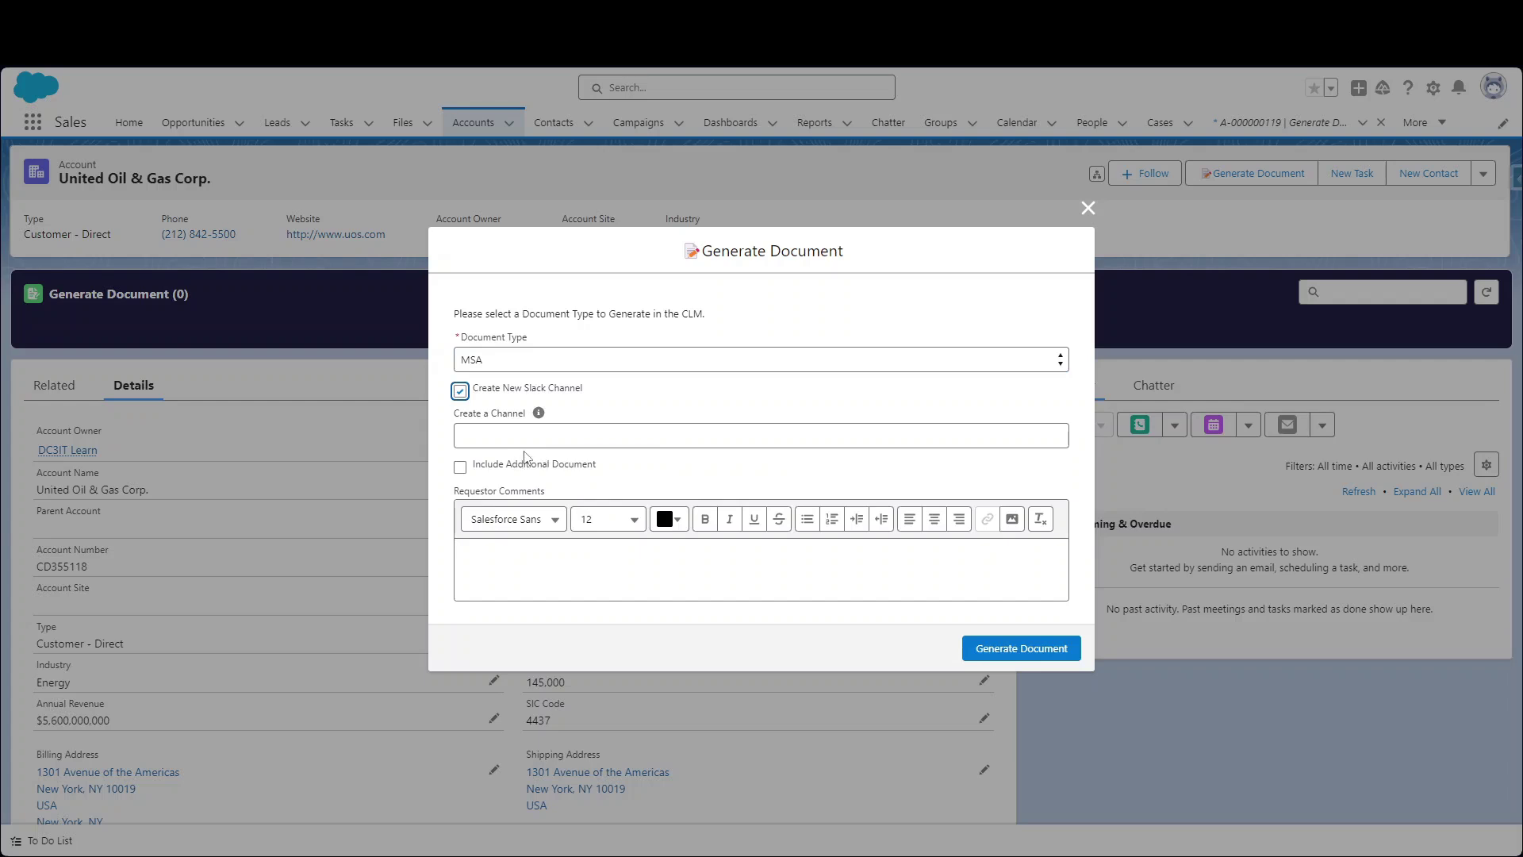
{"action": "left_click", "coordinate": [460, 392]}
{"action": "left_click", "coordinate": [661, 434]}
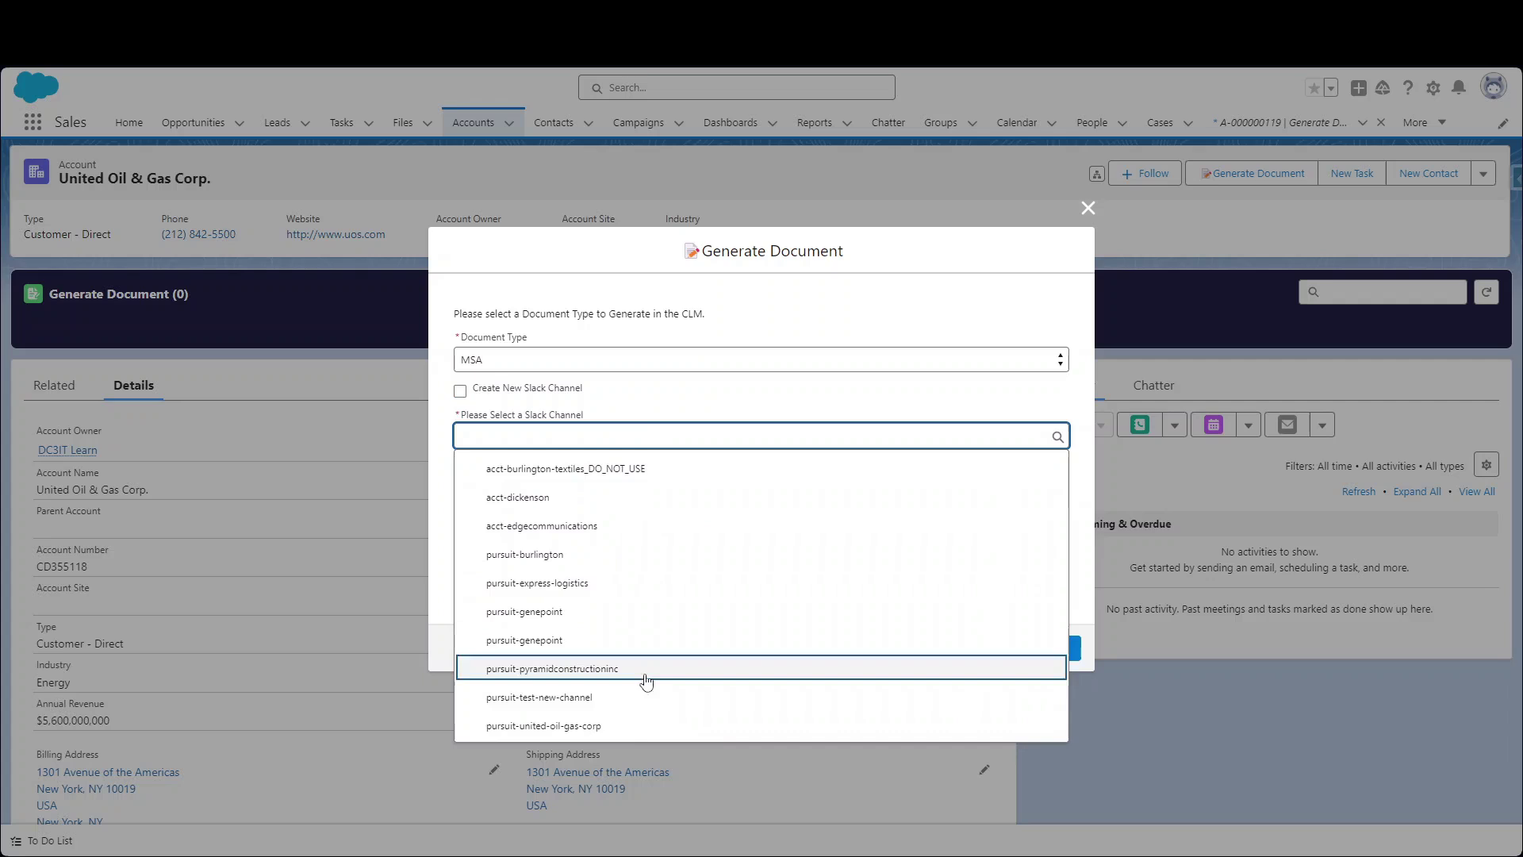
{"action": "left_click", "coordinate": [637, 726]}
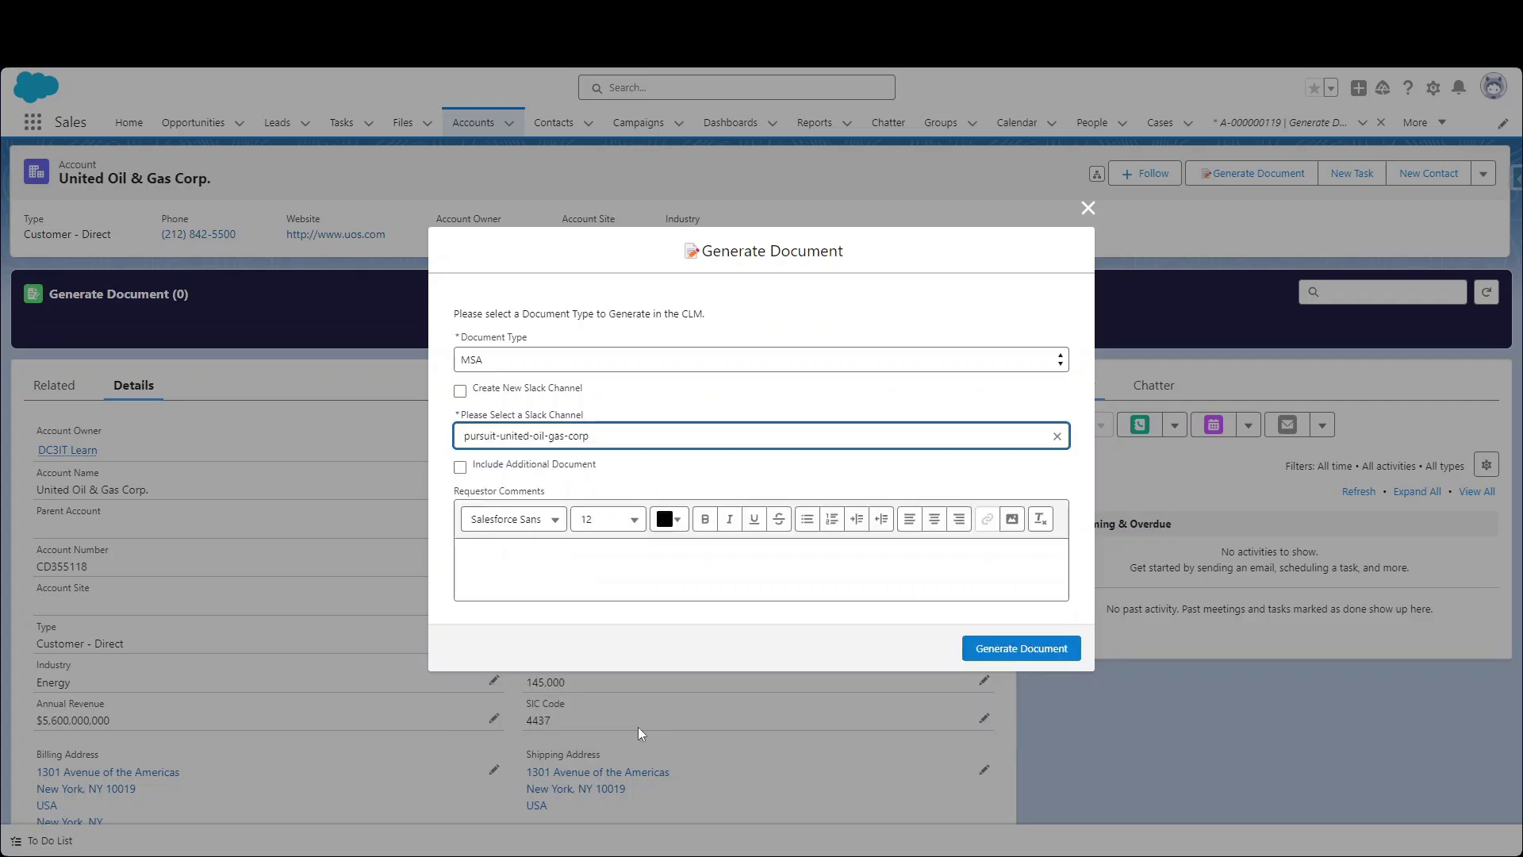
{"action": "left_click", "coordinate": [1088, 210]}
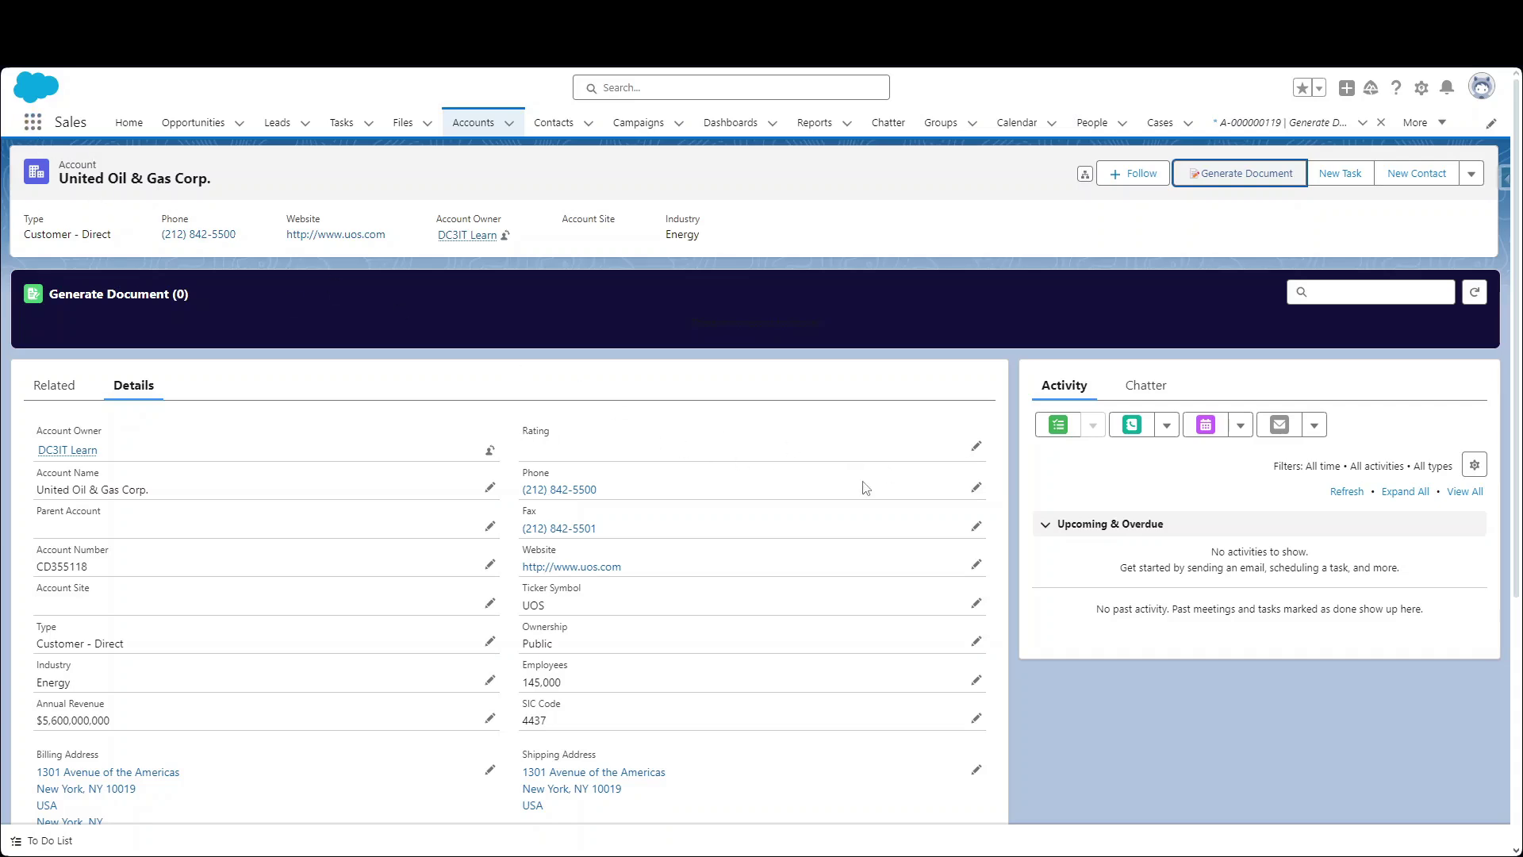
Set the United Oil & Gas Corp. account's rating to Hot and save the record.
{"action": "left_click", "coordinate": [976, 449]}
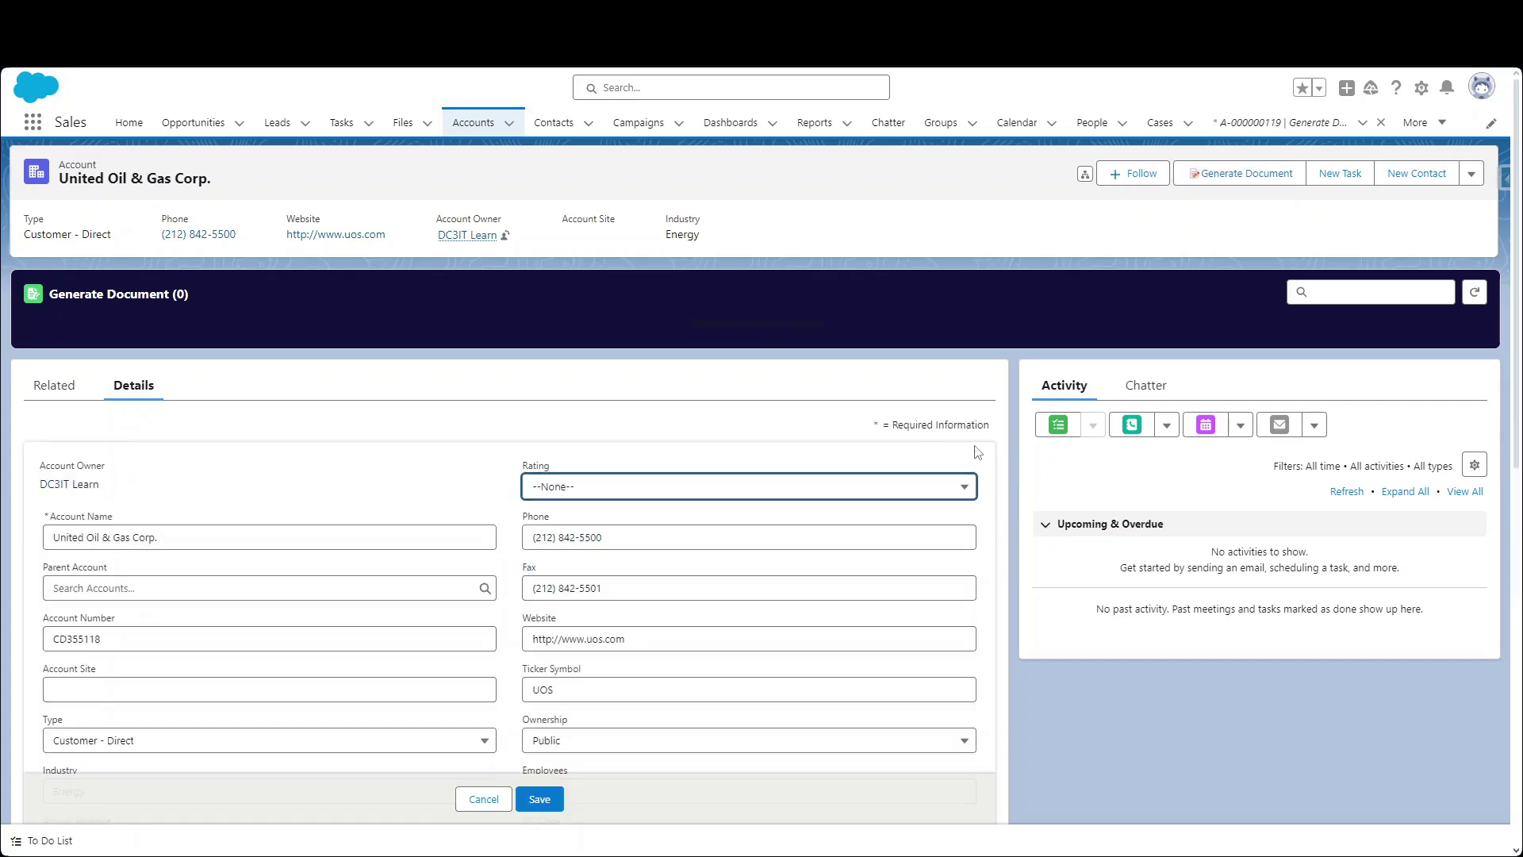
{"action": "left_click", "coordinate": [967, 496]}
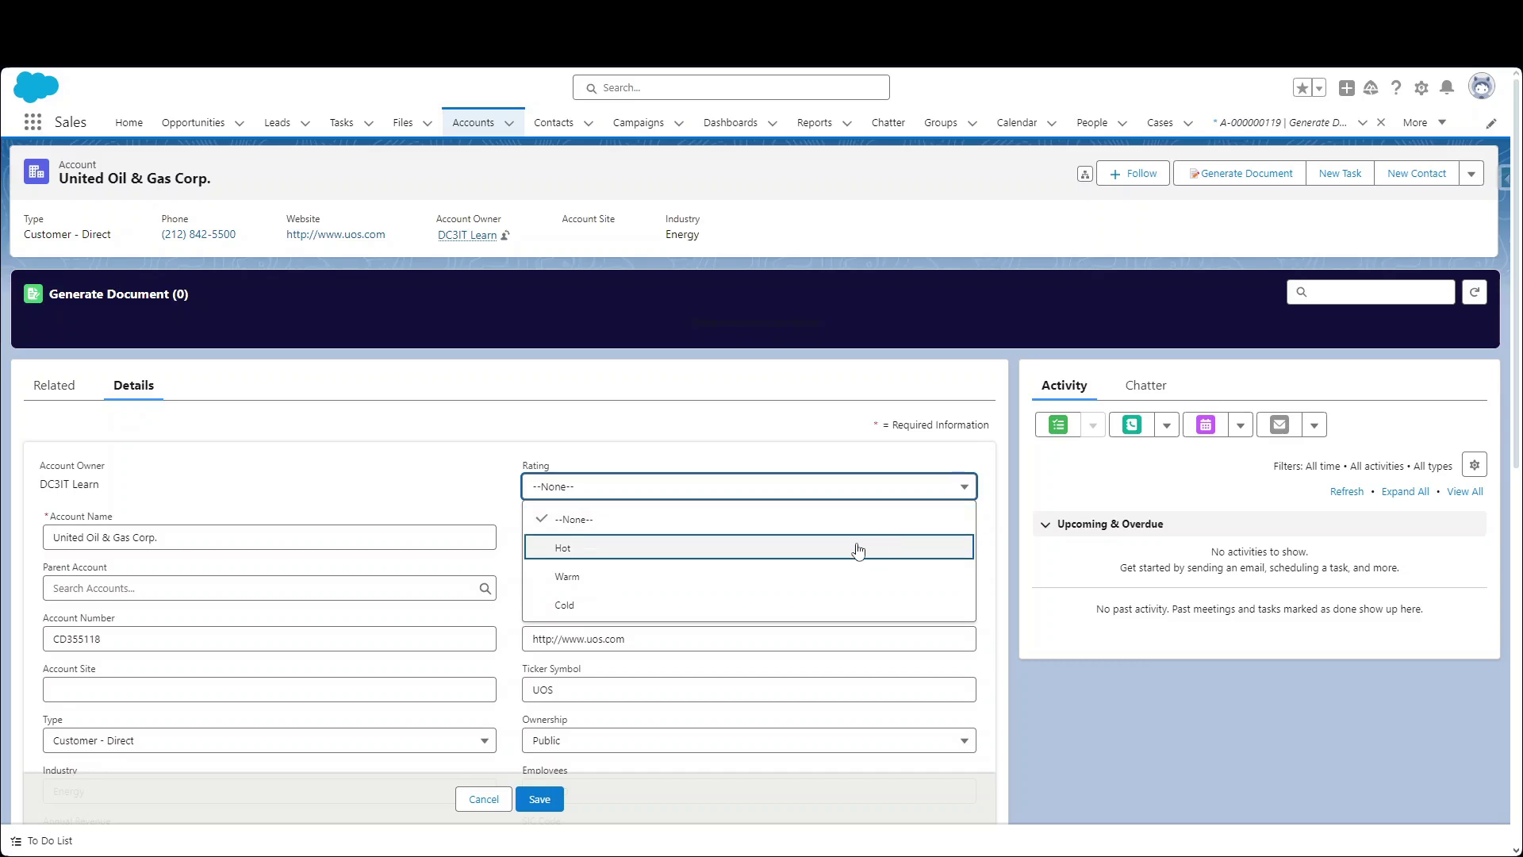
{"action": "left_click", "coordinate": [859, 549]}
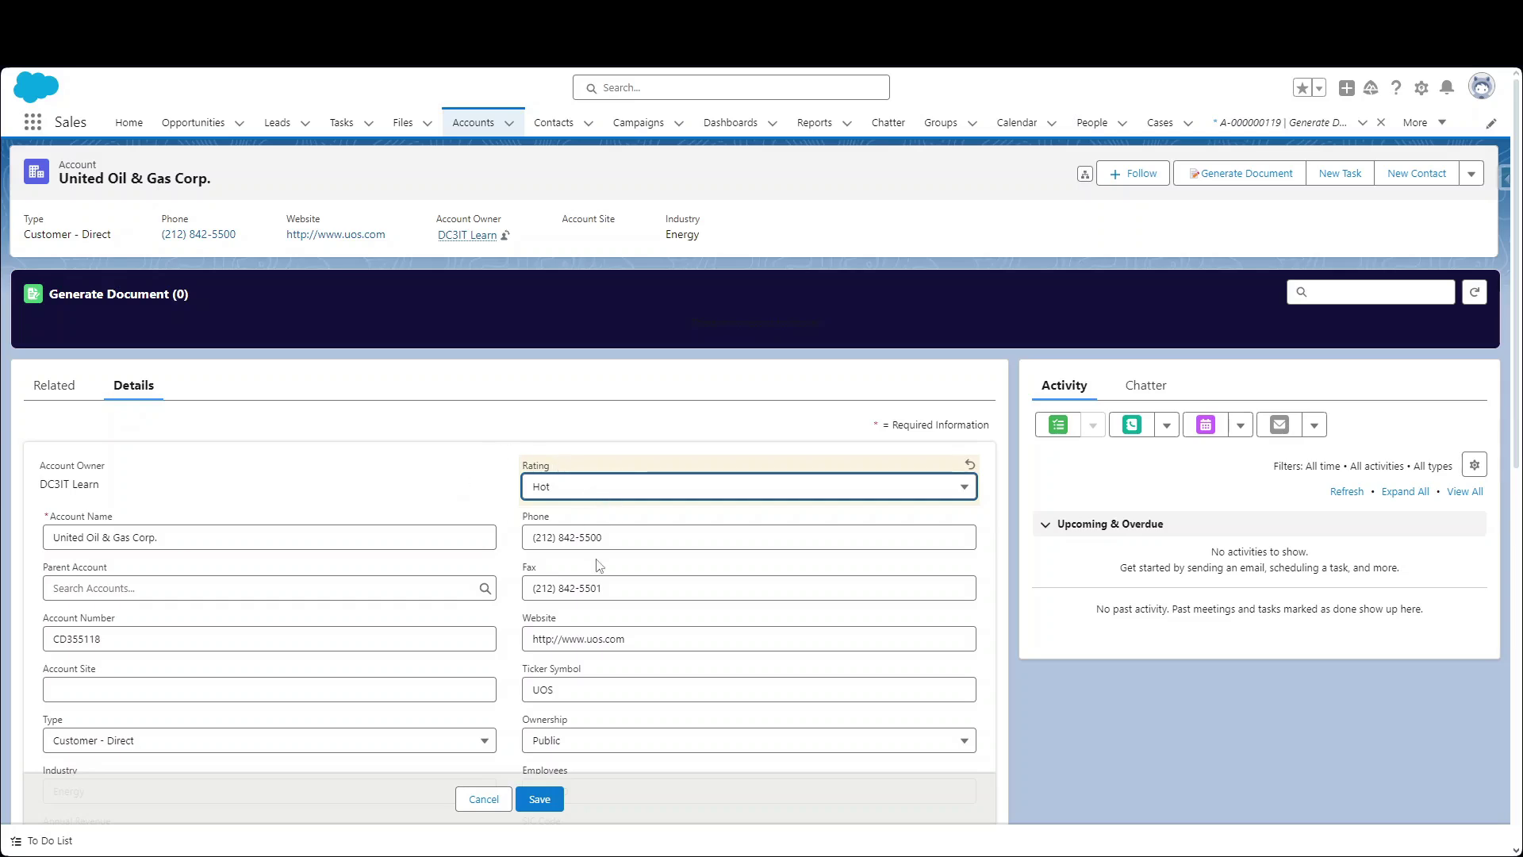
{"action": "left_click", "coordinate": [539, 799]}
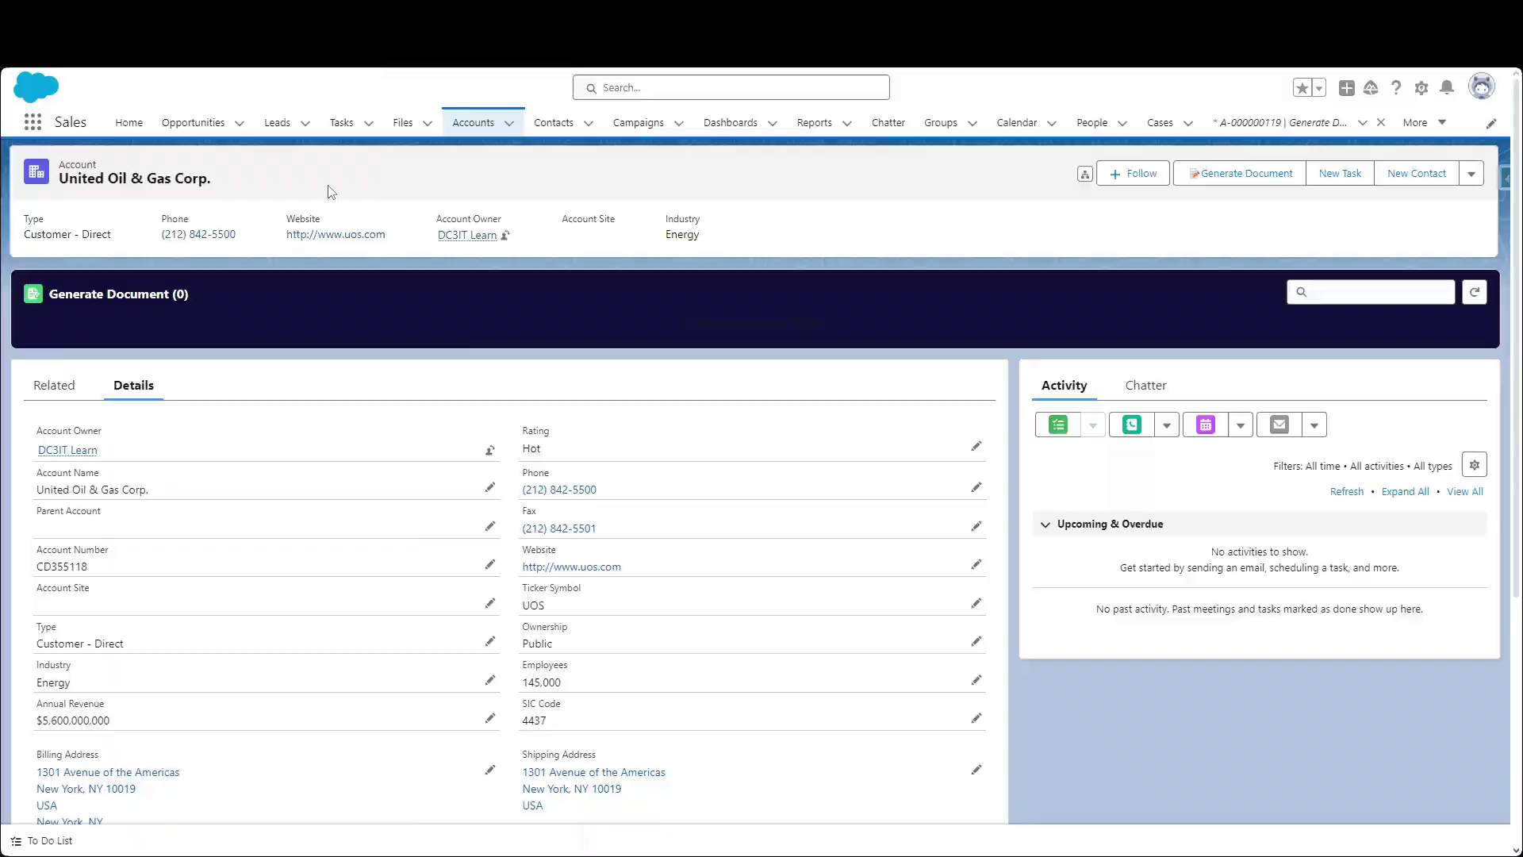
Switch to Slack and start a document generation request with document type NDA and Slack channel pursuit-united-oil-gas-corp.
{"action": "key", "text": "alt+Tab"}
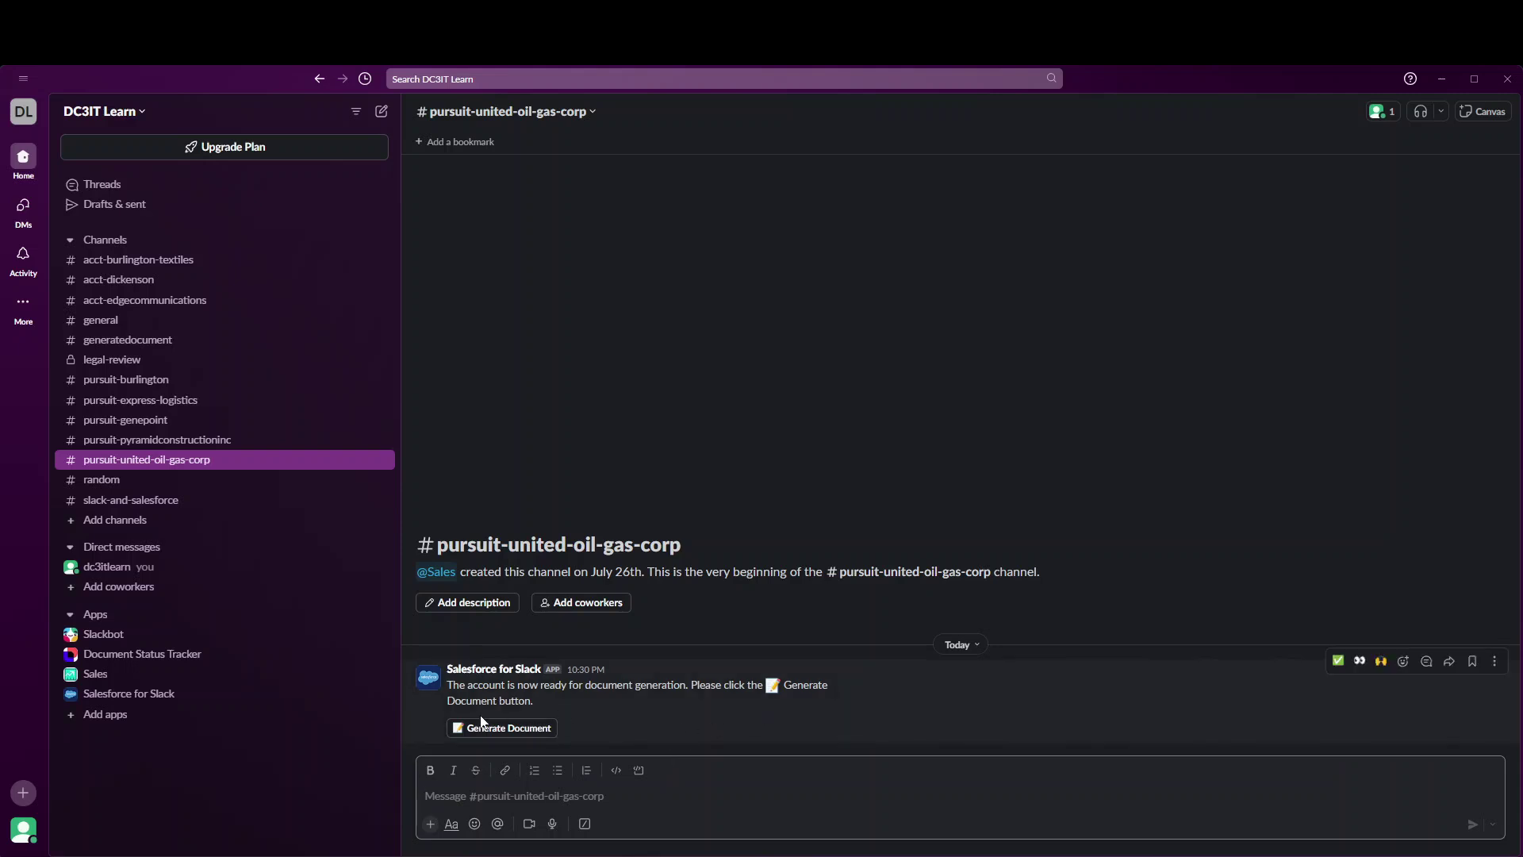
{"action": "left_click", "coordinate": [508, 733]}
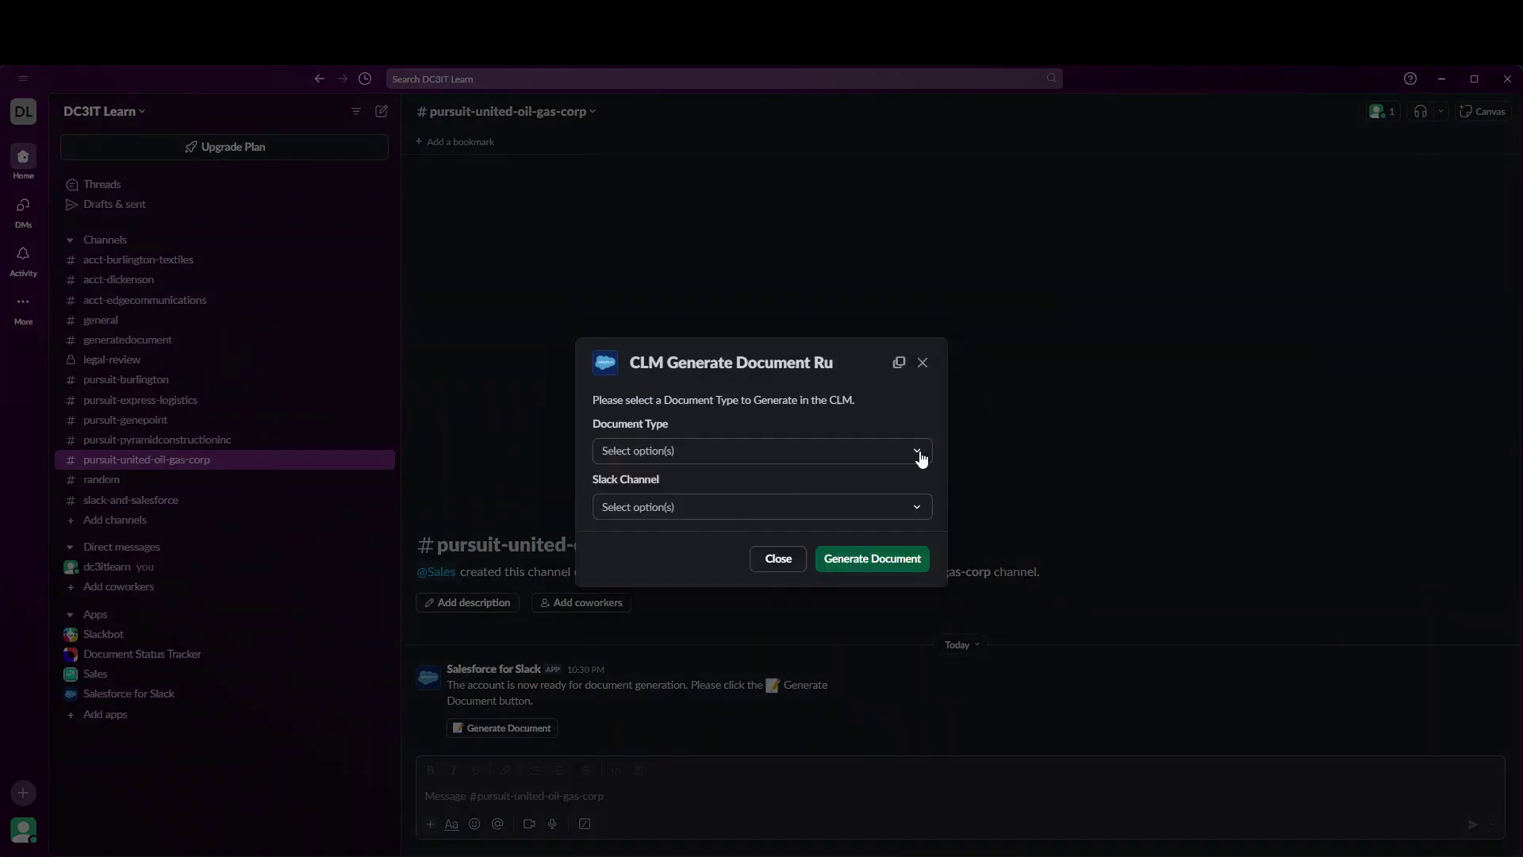
{"action": "left_click", "coordinate": [919, 454]}
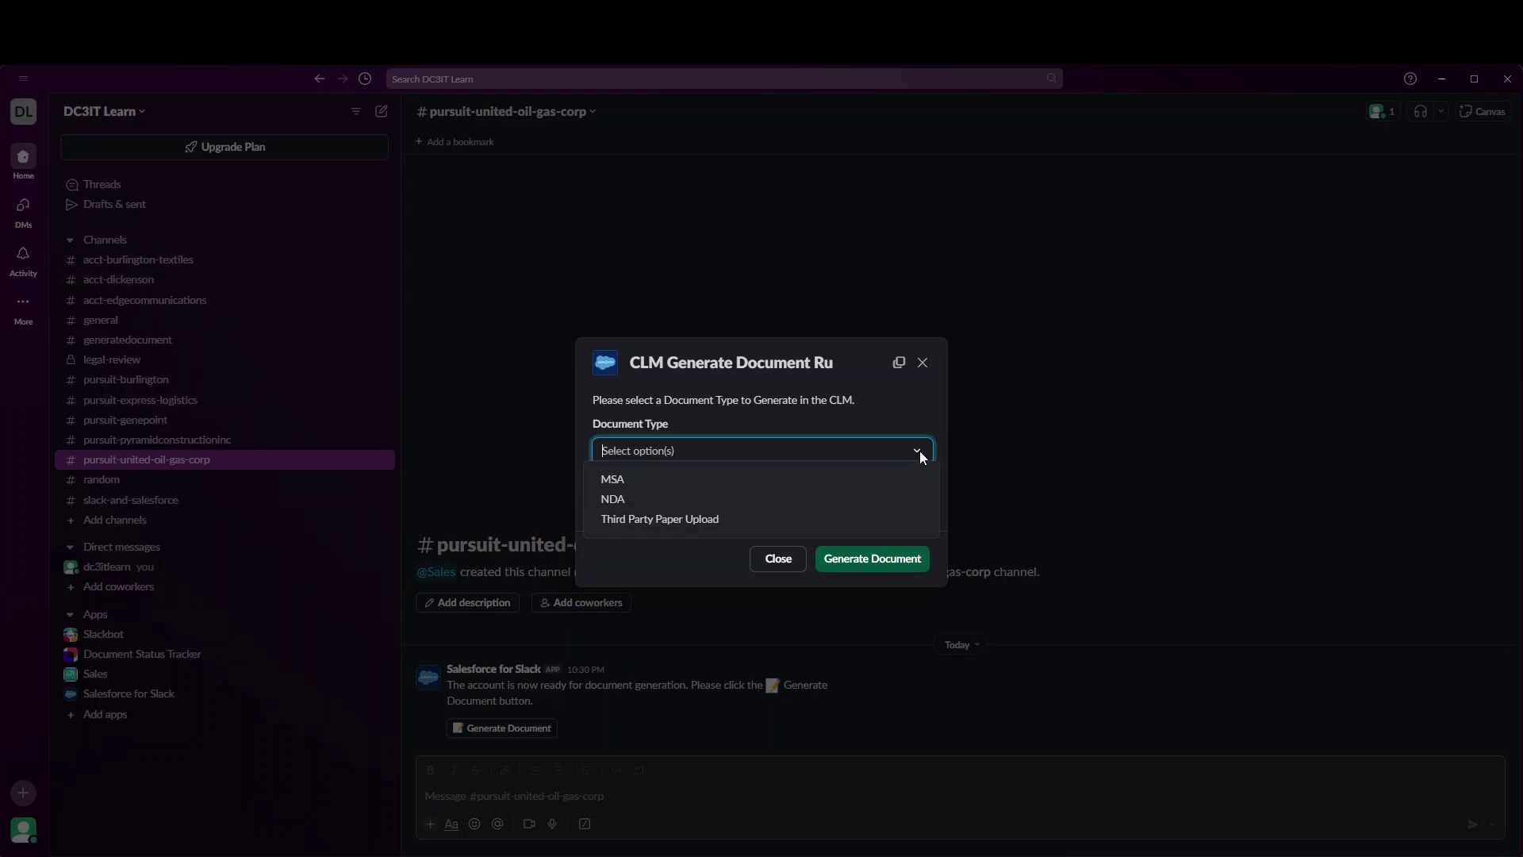
{"action": "left_click", "coordinate": [884, 500]}
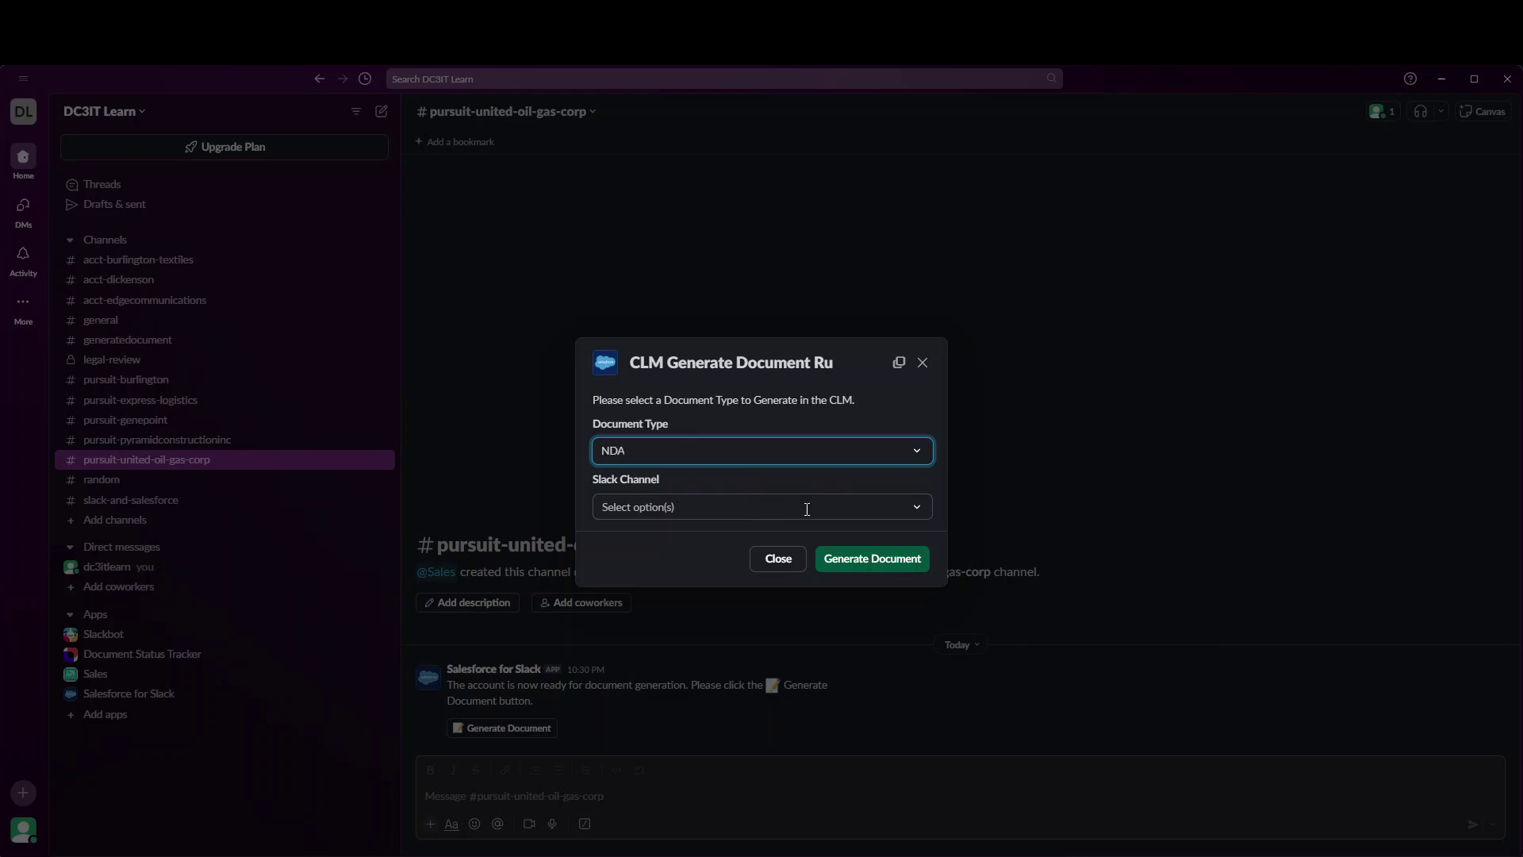
{"action": "left_click", "coordinate": [854, 514]}
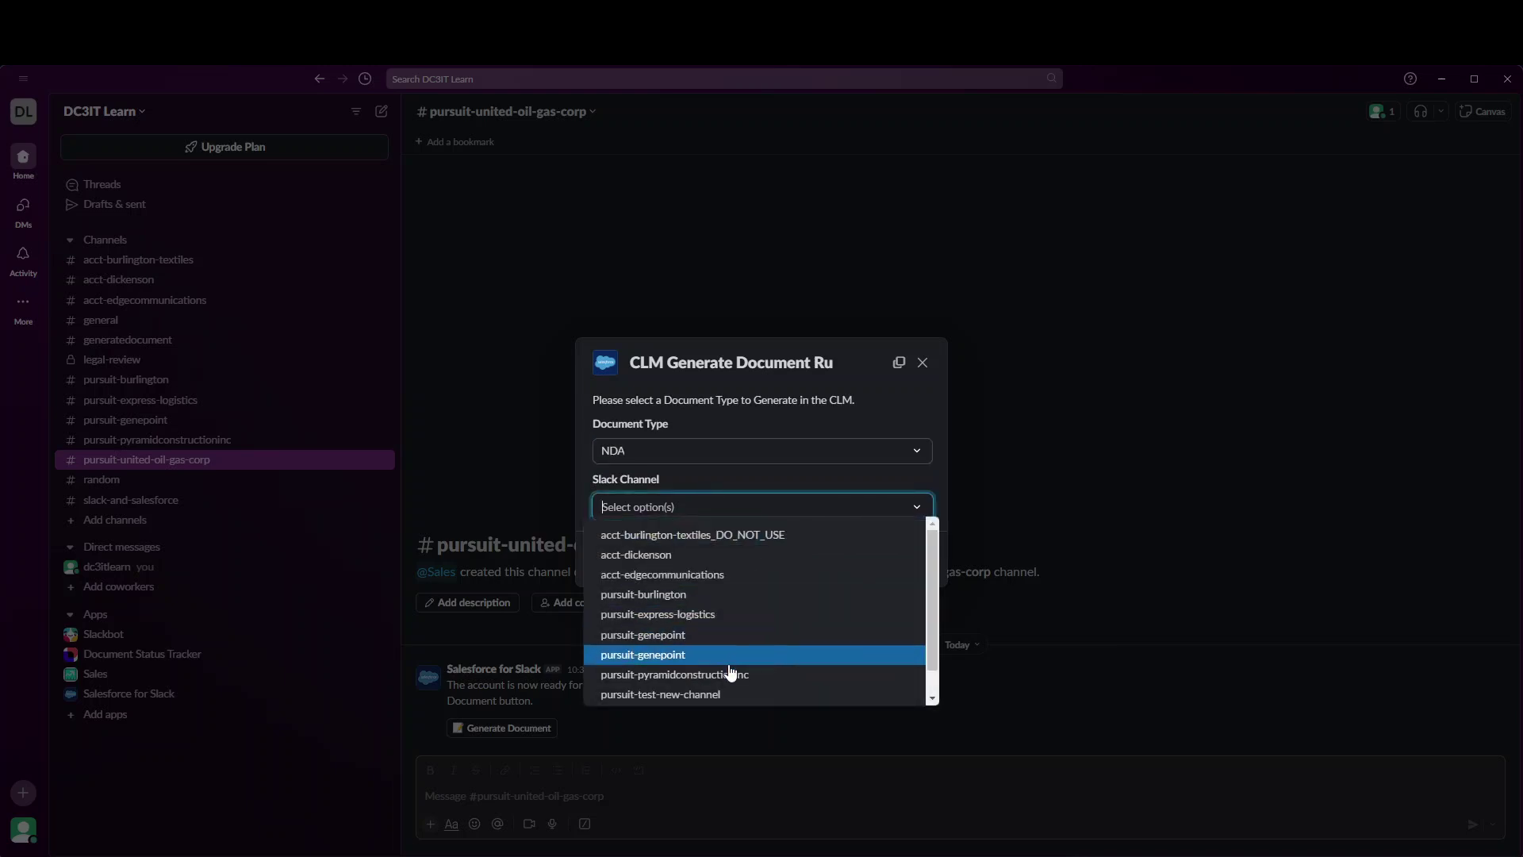
{"action": "scroll", "coordinate": [728, 671], "scroll_direction": "down", "scroll_amount": 1}
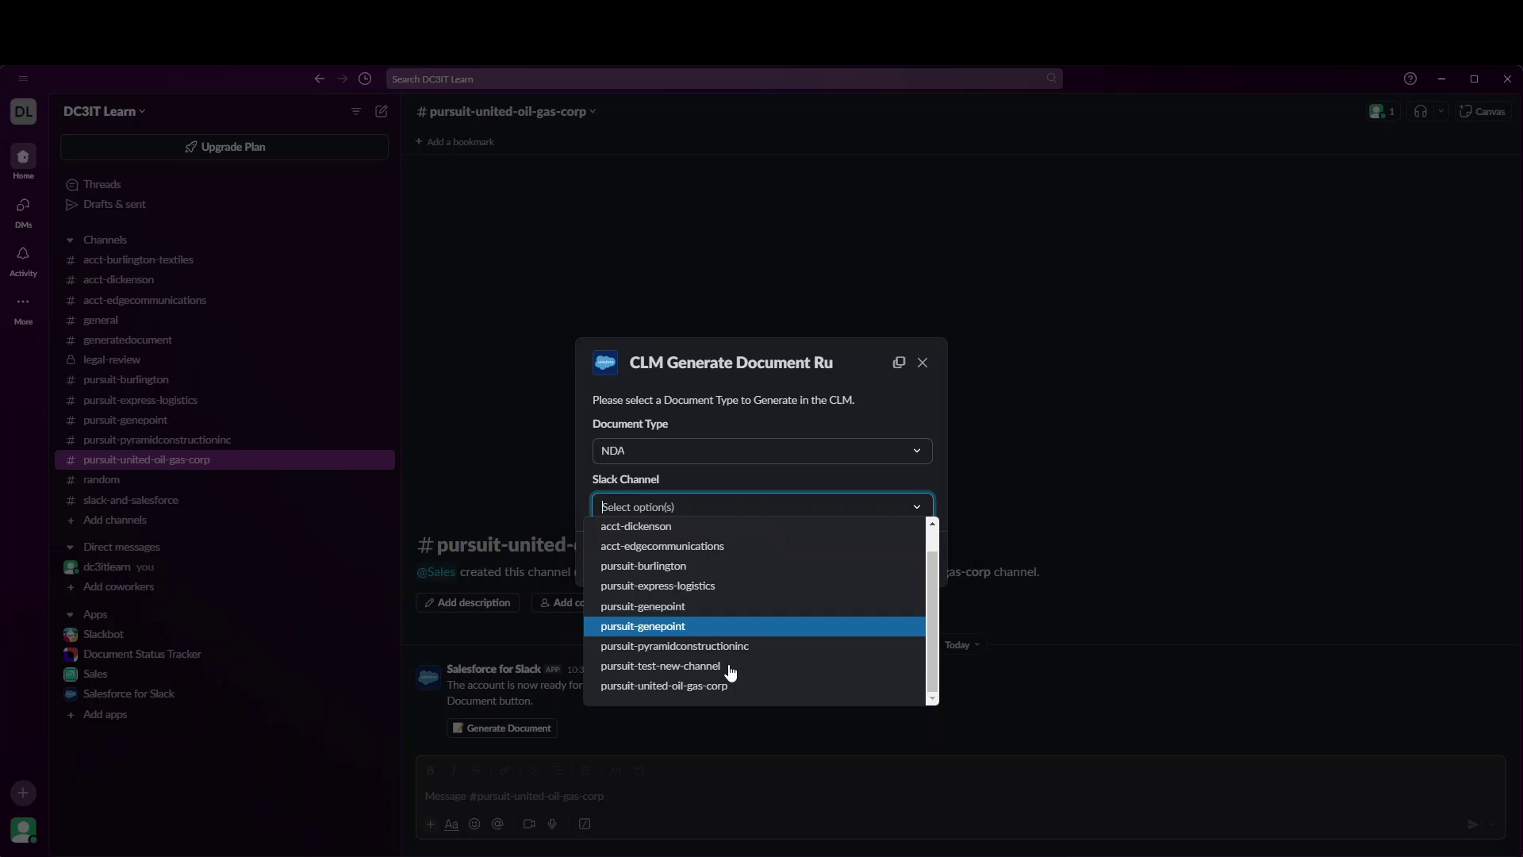
{"action": "left_click", "coordinate": [690, 687]}
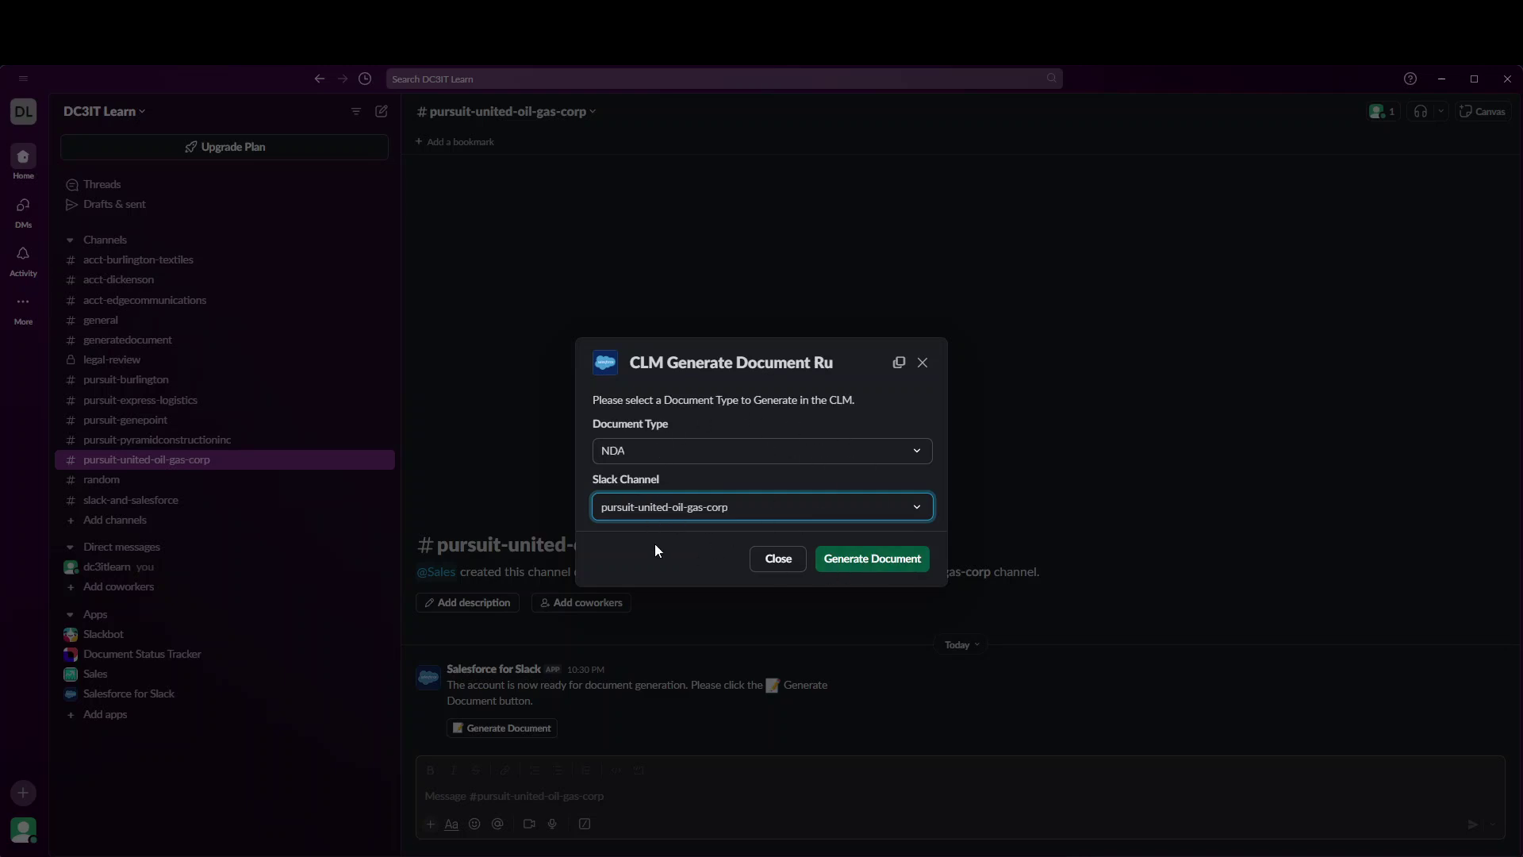
Submit the NDA generation request and finish the CLM Generate Document flow.
{"action": "left_click", "coordinate": [874, 560]}
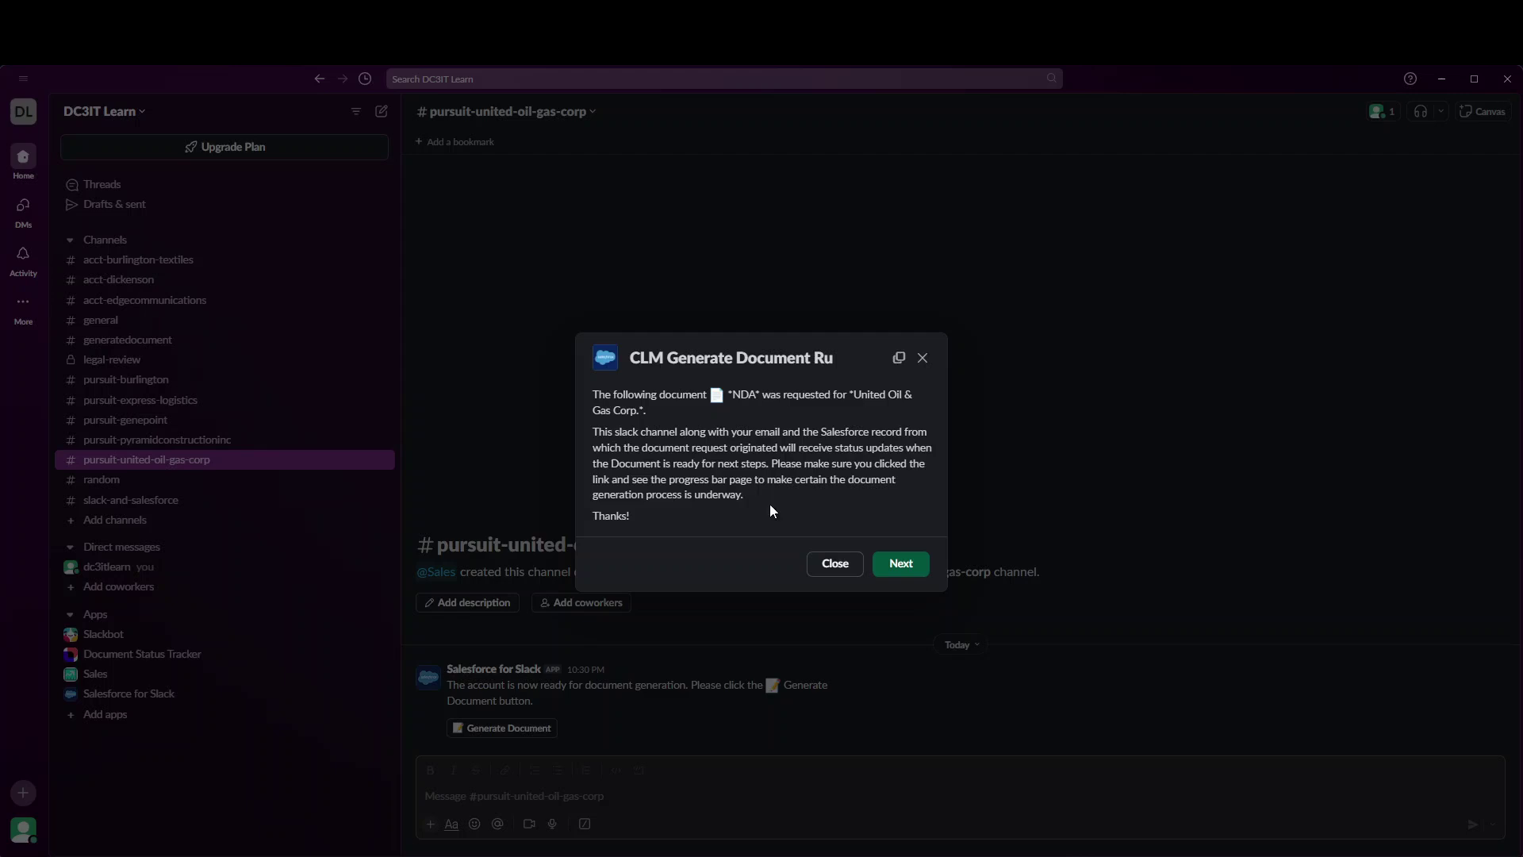
{"action": "left_click", "coordinate": [901, 565]}
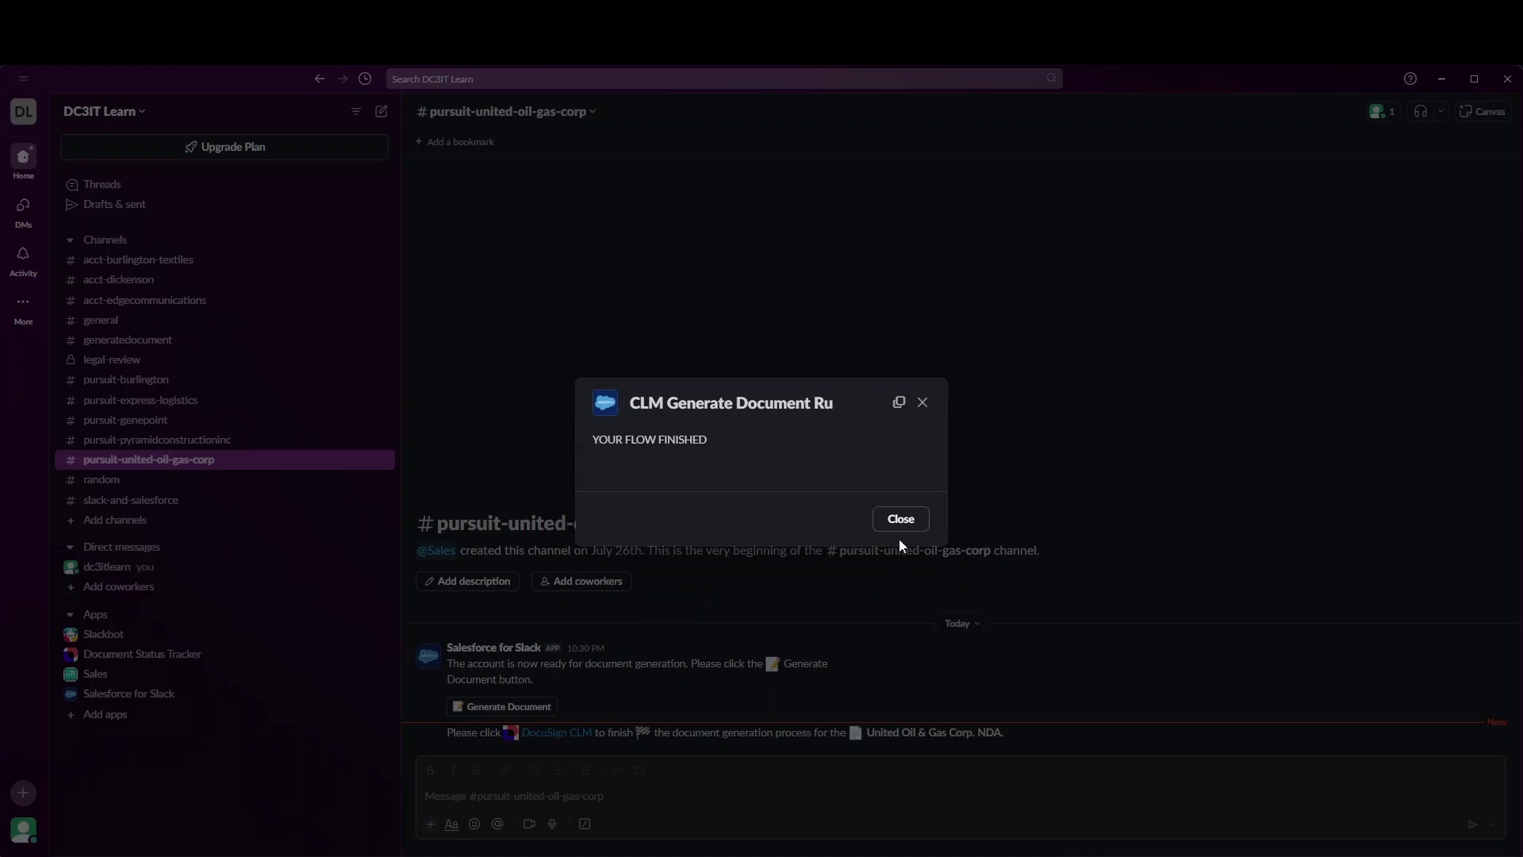
{"action": "left_click", "coordinate": [901, 524]}
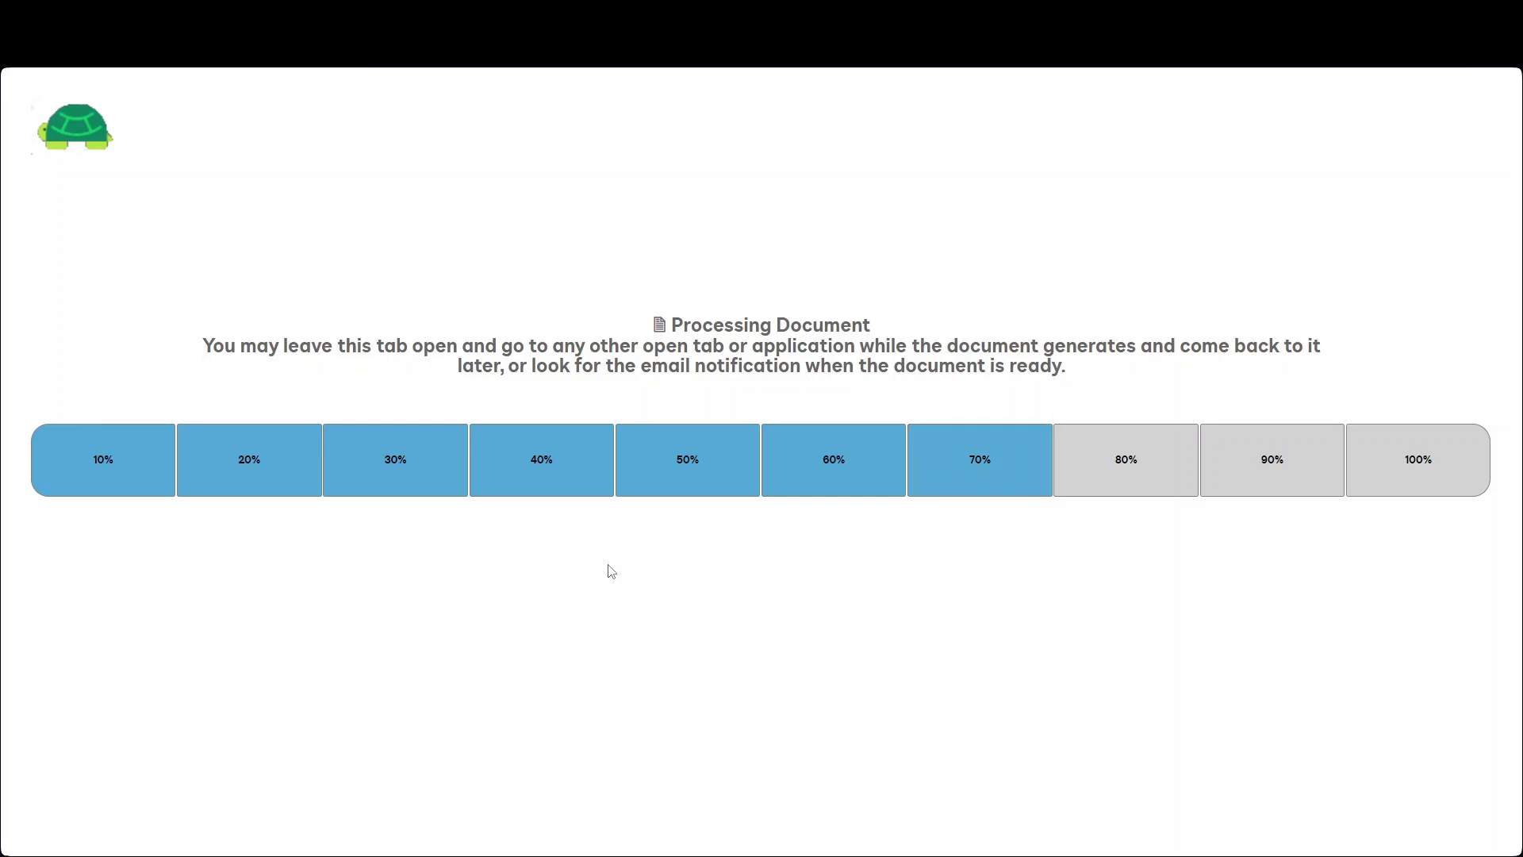
In DocuSign CLM, complete the generated NDA's Requestor Review task with Send for Legal Review and the comment "please review", and close its page.
{"action": "key", "text": "alt+Tab"}
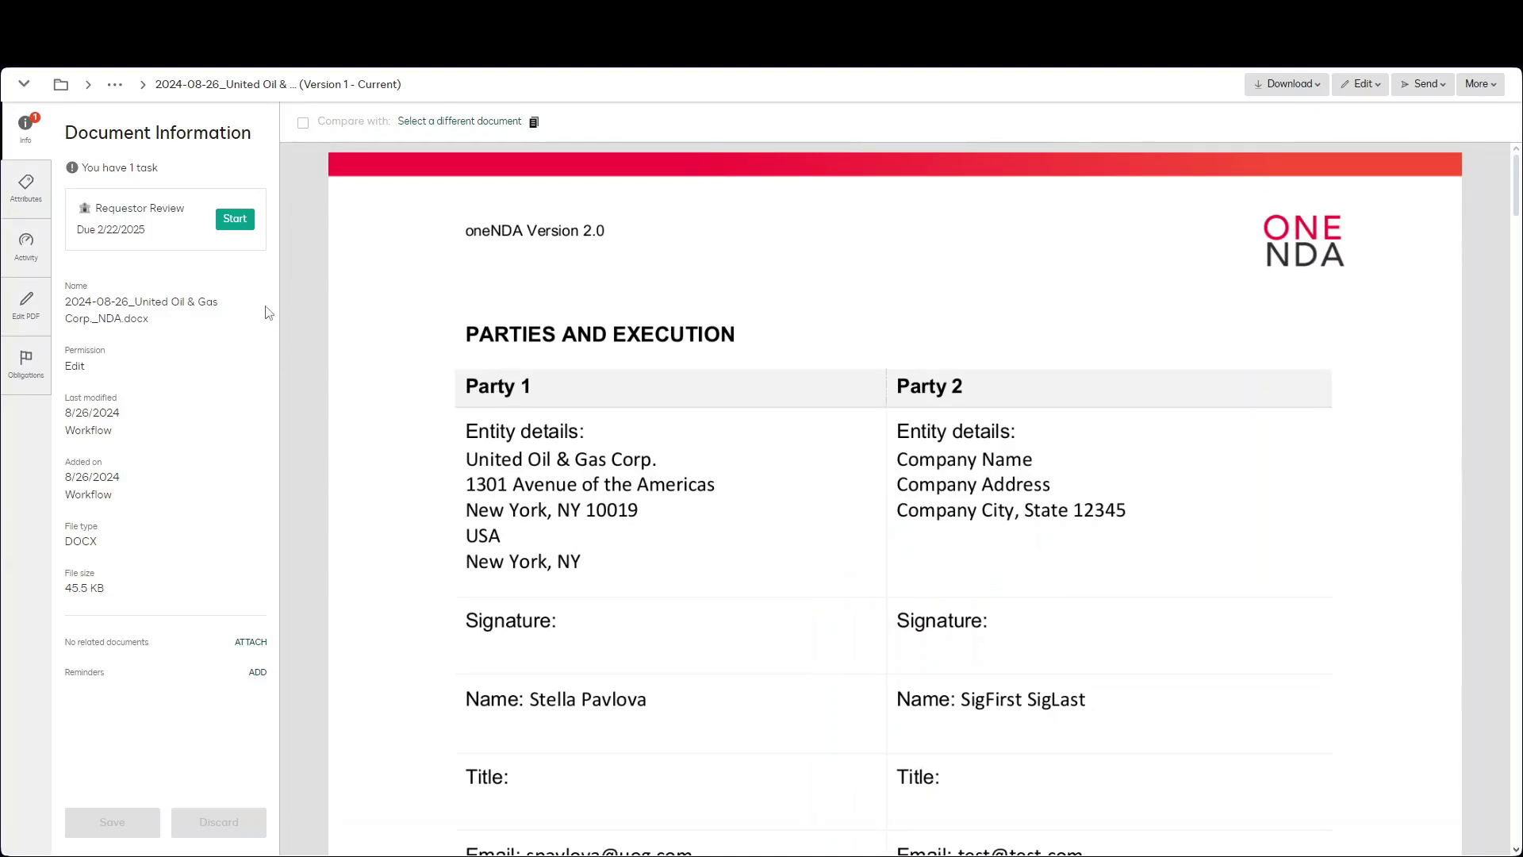
{"action": "left_click", "coordinate": [235, 220]}
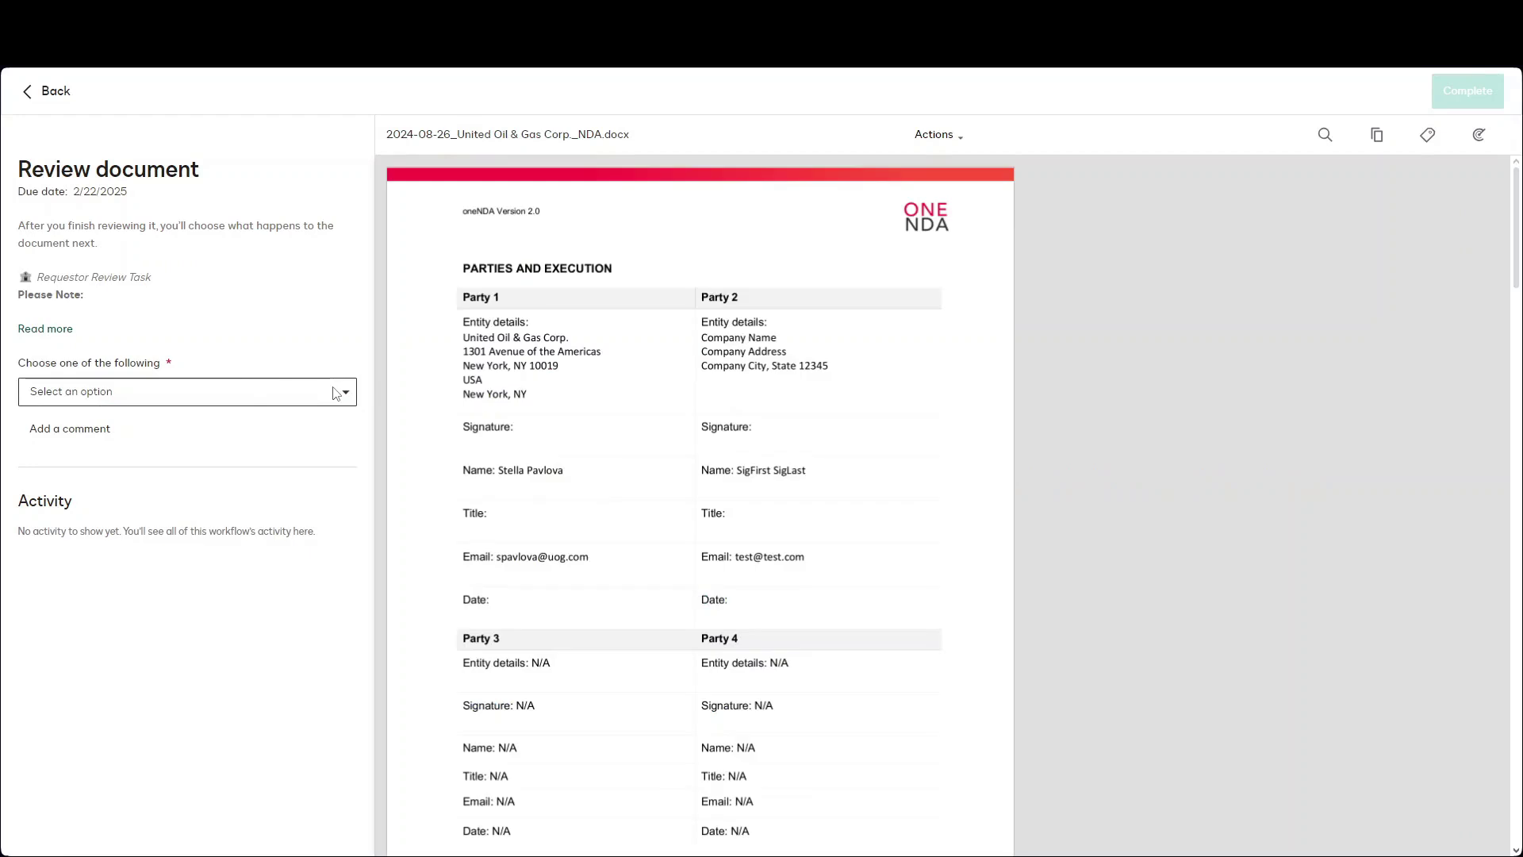
{"action": "left_click", "coordinate": [336, 392]}
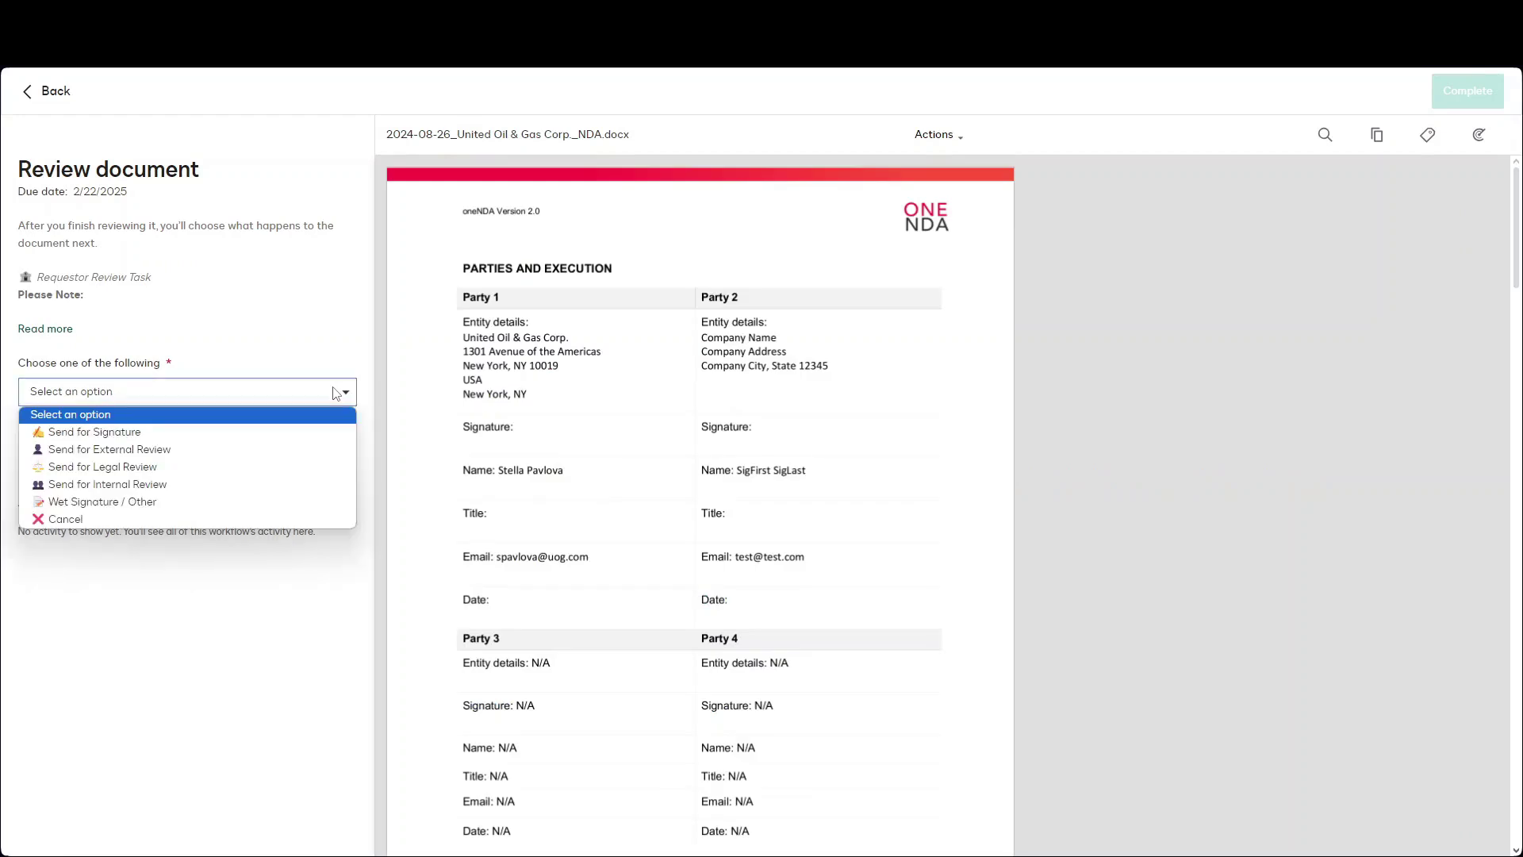
{"action": "left_click", "coordinate": [190, 475]}
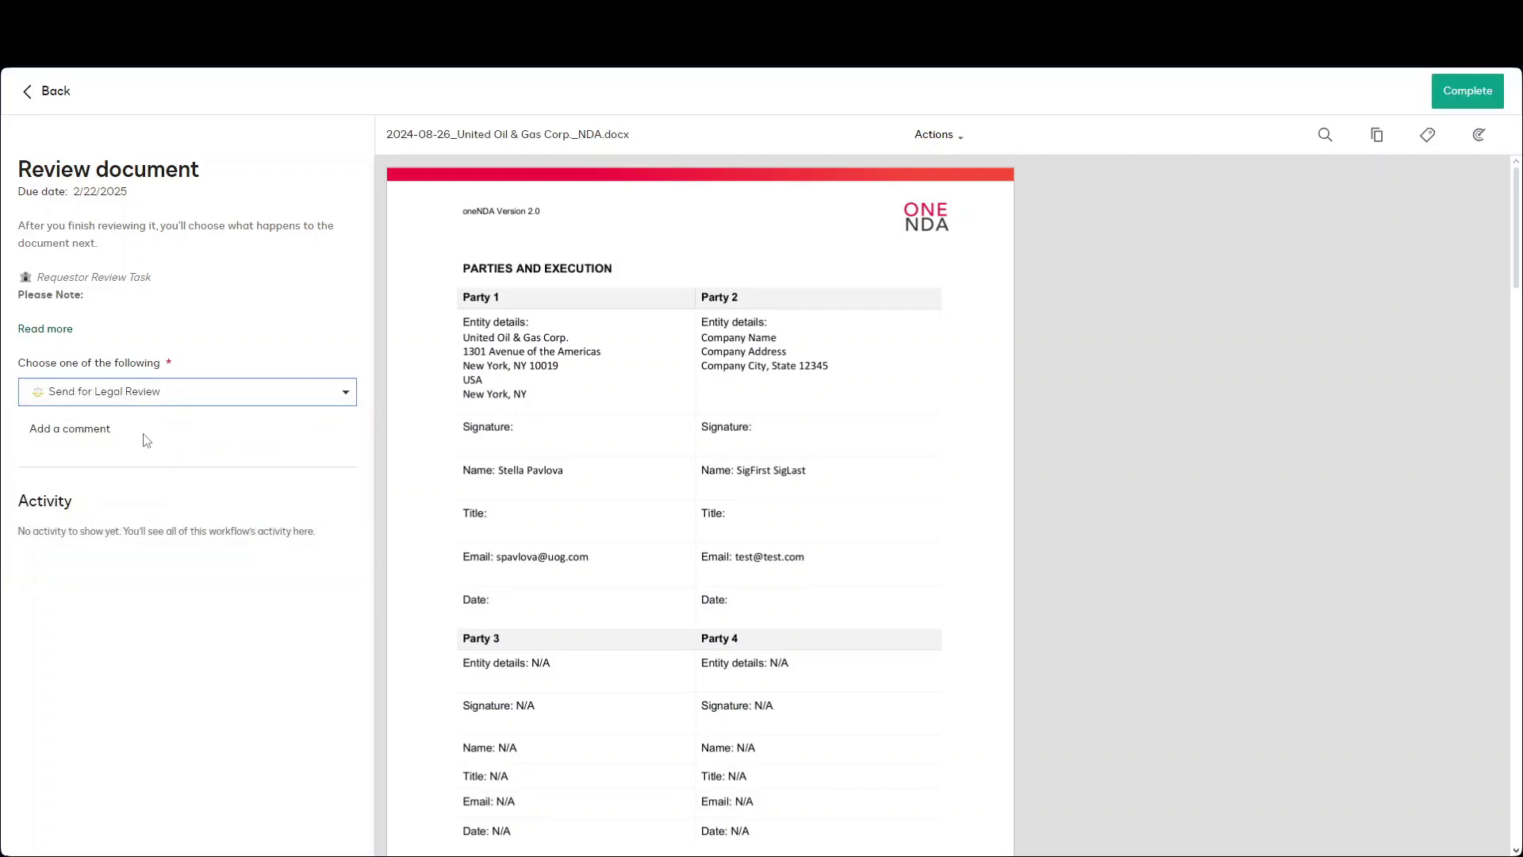
{"action": "left_click", "coordinate": [107, 433]}
{"action": "left_click", "coordinate": [55, 449]}
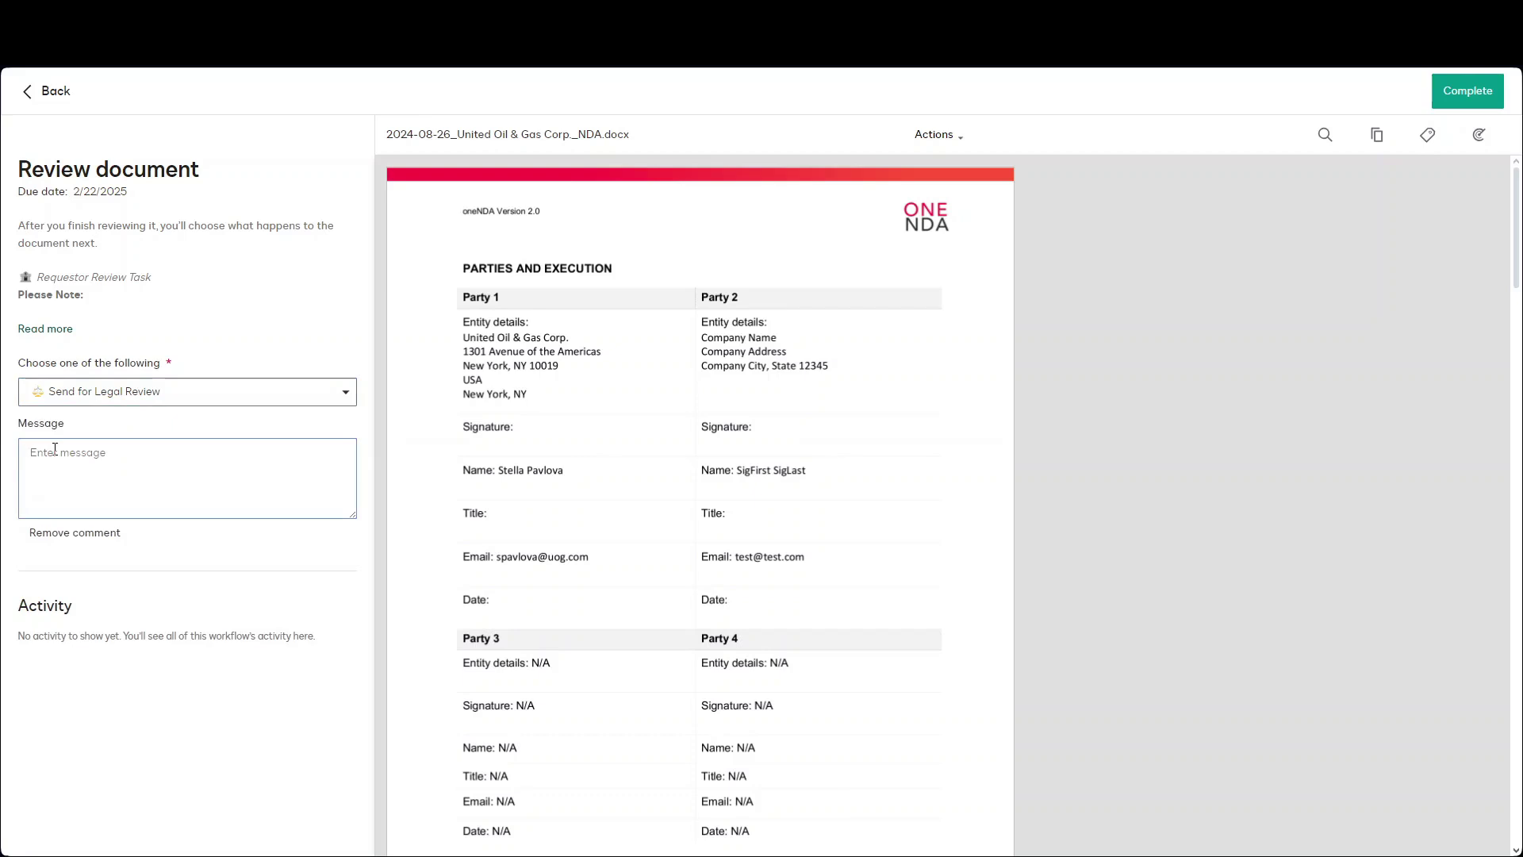
{"action": "type", "text": "please review"}
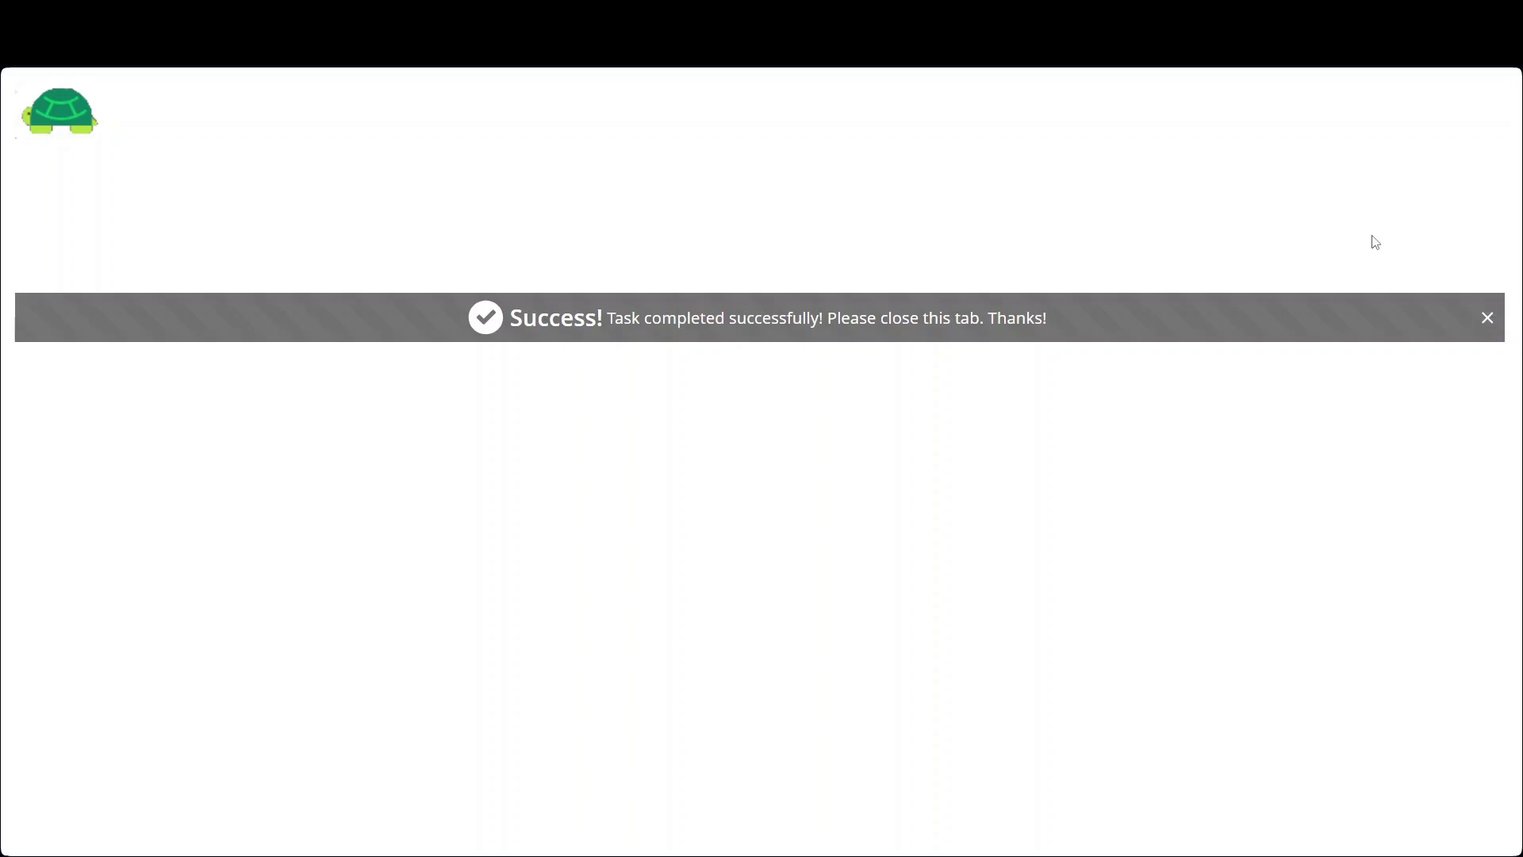
{"action": "key", "text": "ctrl+w"}
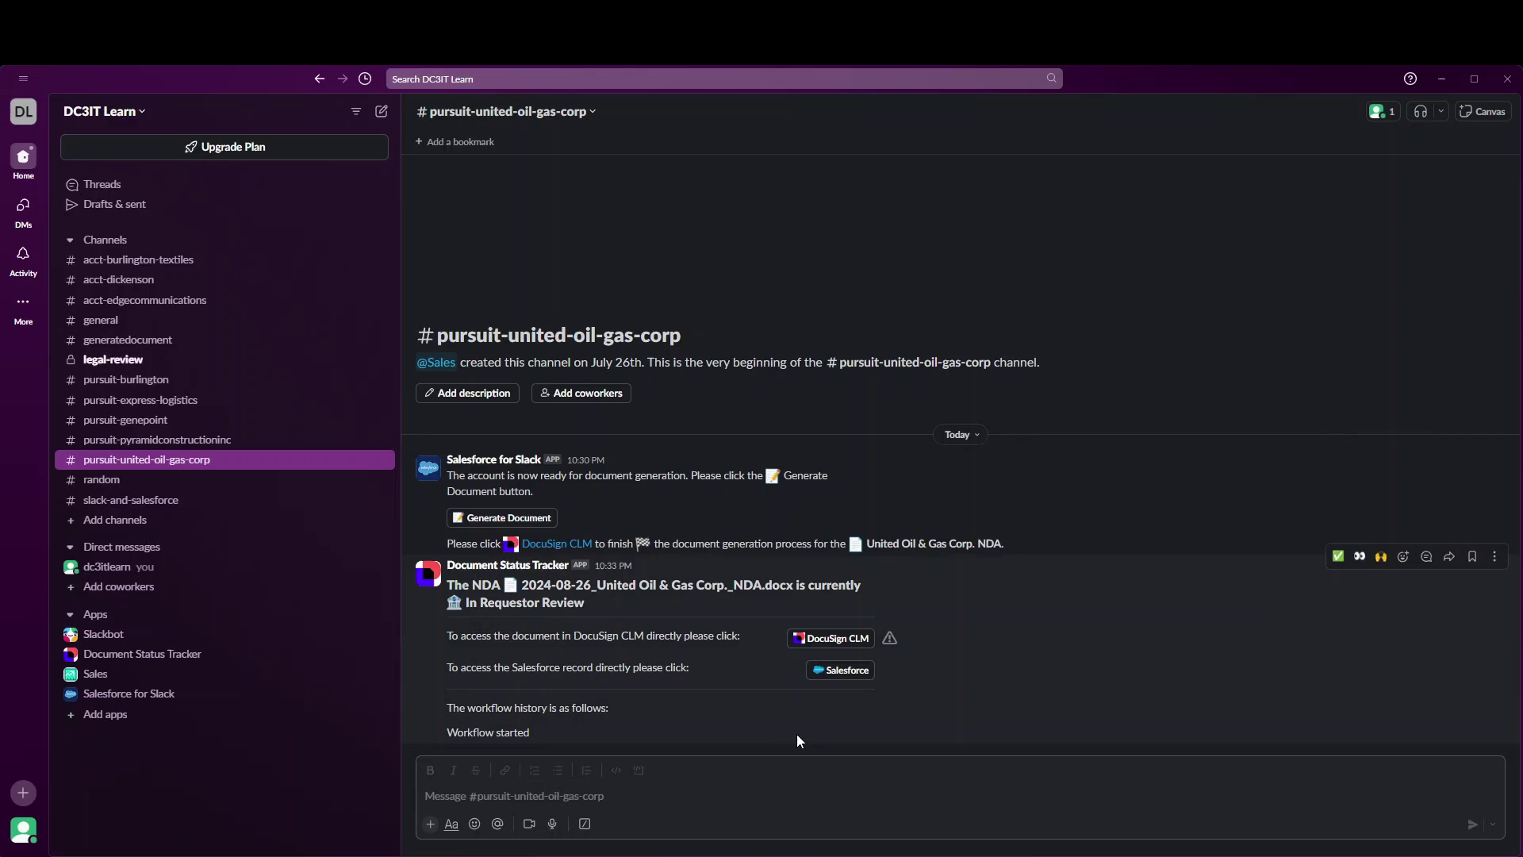
Check the NDA's status post in Slack's legal-review channel and return to the pursuit-united-oil-gas-corp channel.
{"action": "left_click", "coordinate": [123, 365]}
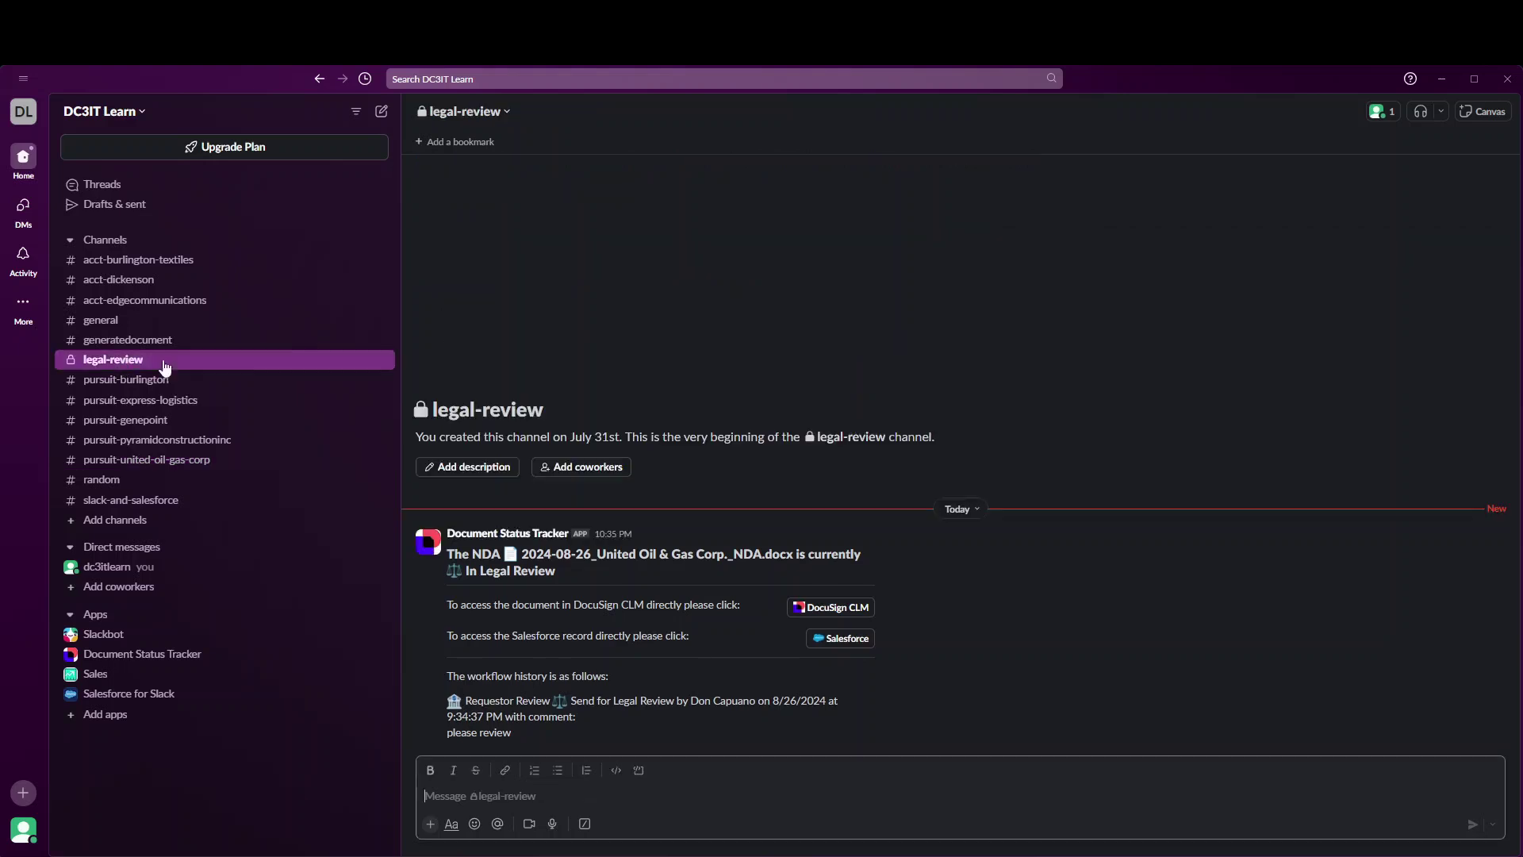
{"action": "left_click", "coordinate": [169, 463]}
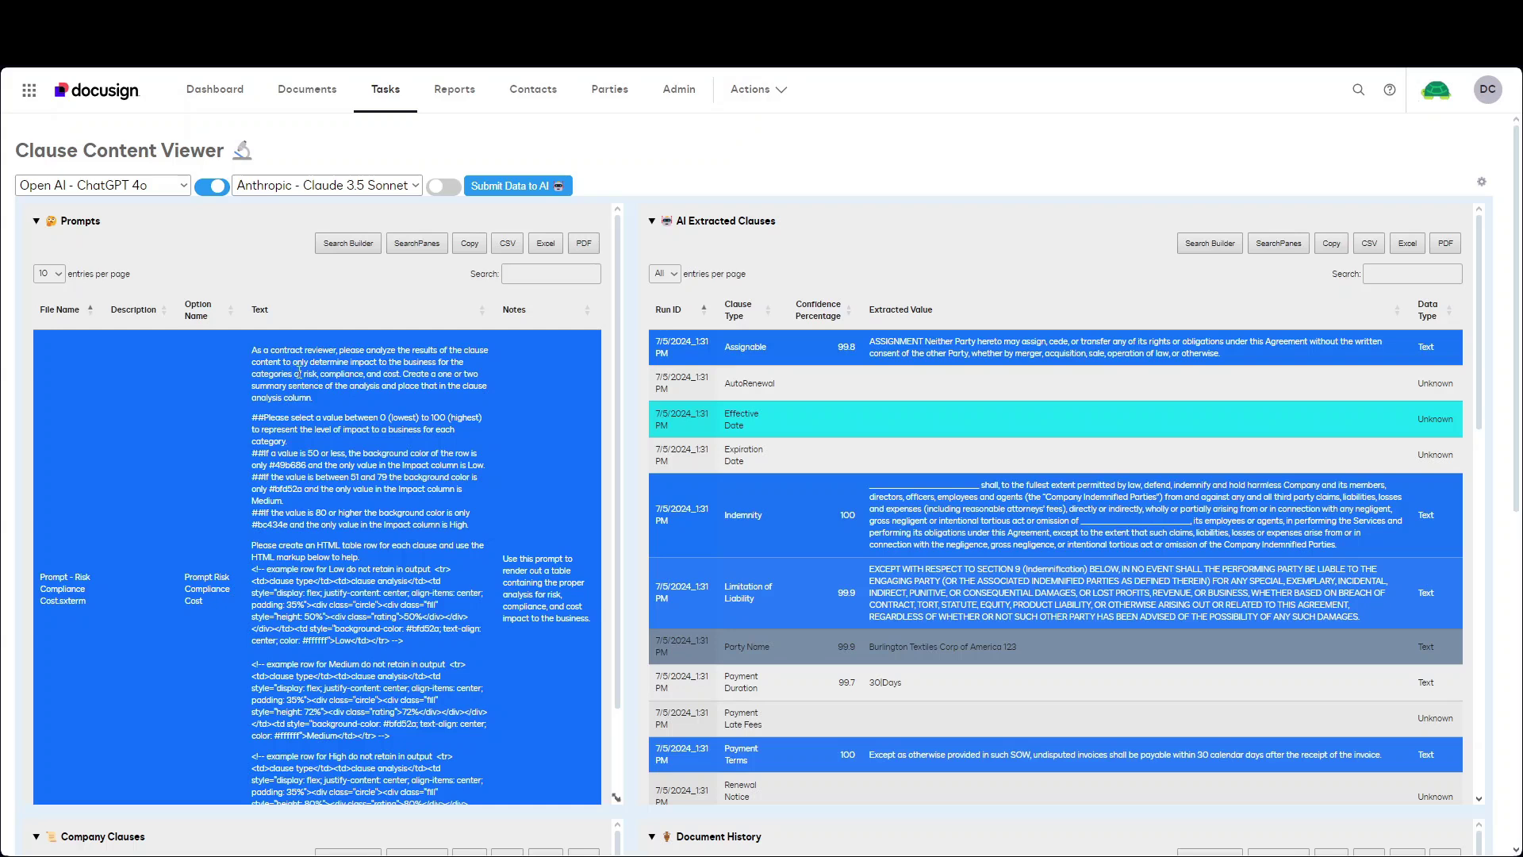
In DocuSign's Clause Content Viewer, send the selected clauses and Prompt Risk Compliance Cost to ChatGPT 4o, and view the analysis in Slack.
{"action": "left_click", "coordinate": [503, 187]}
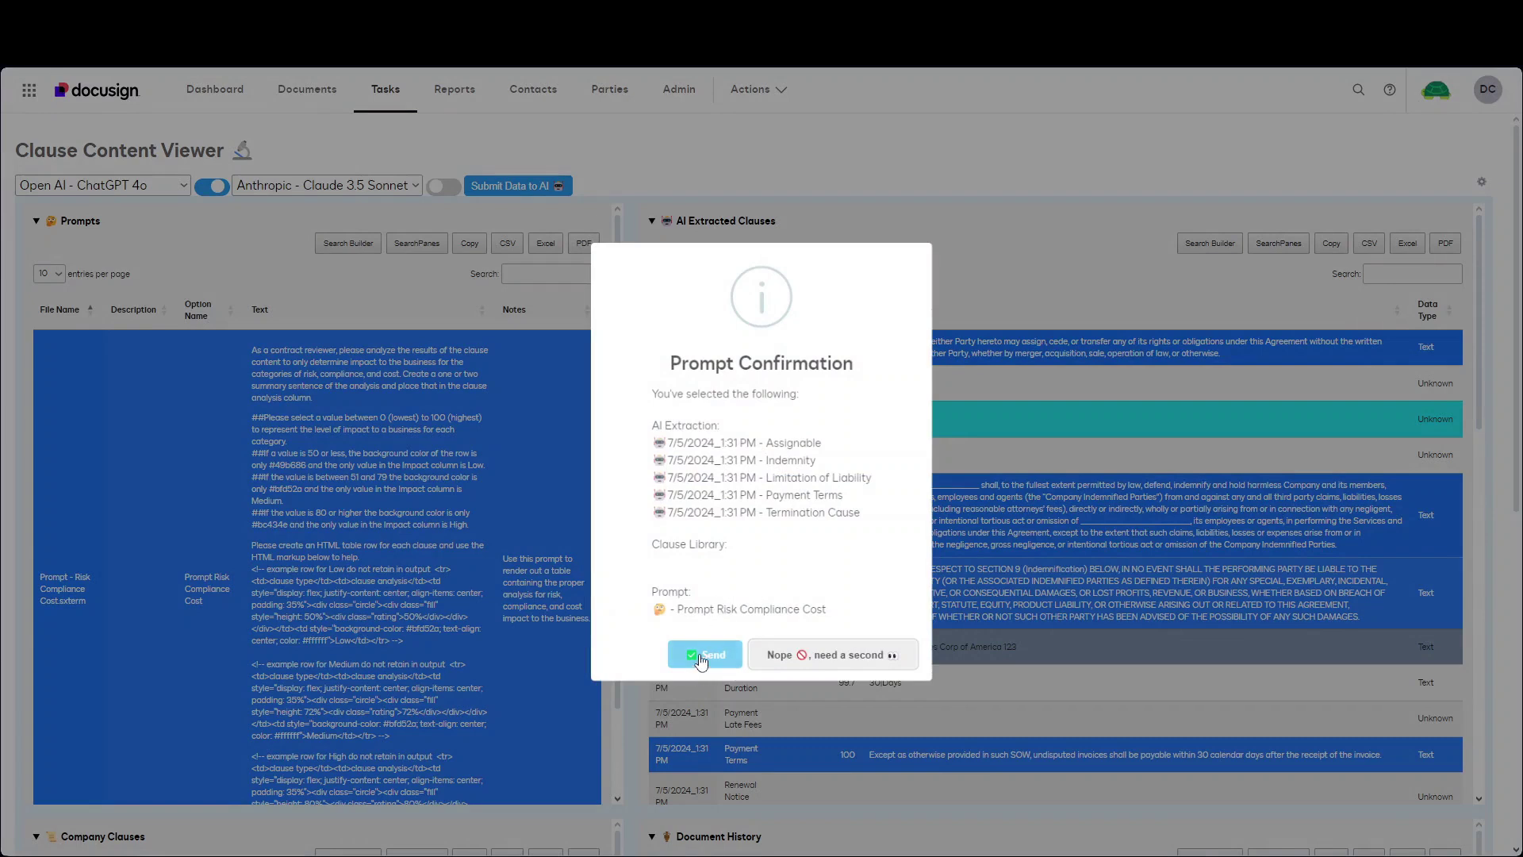
{"action": "left_click", "coordinate": [699, 649]}
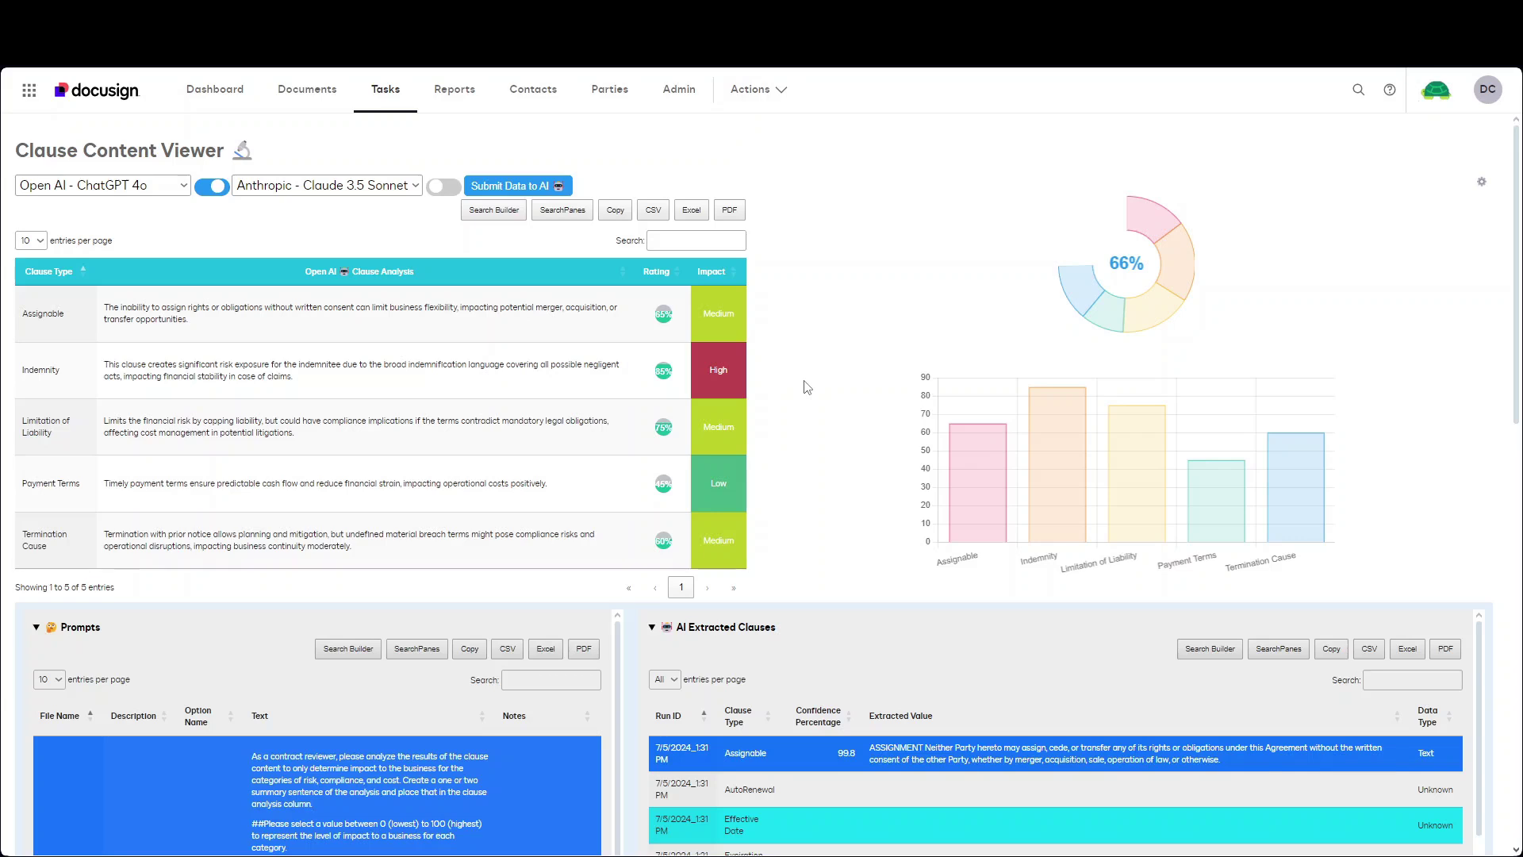
{"action": "key", "text": "alt+Tab"}
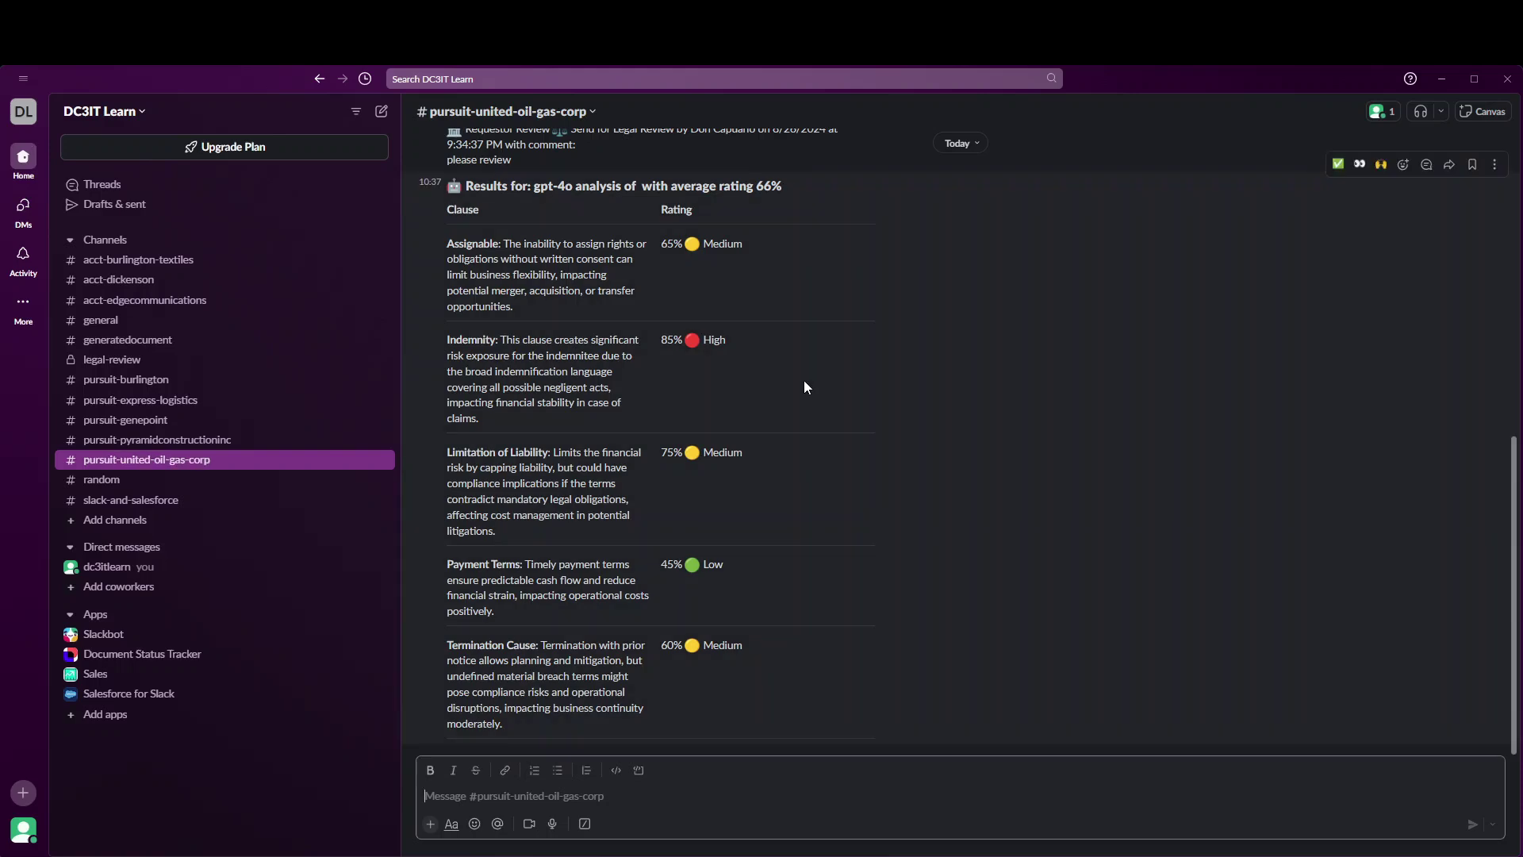